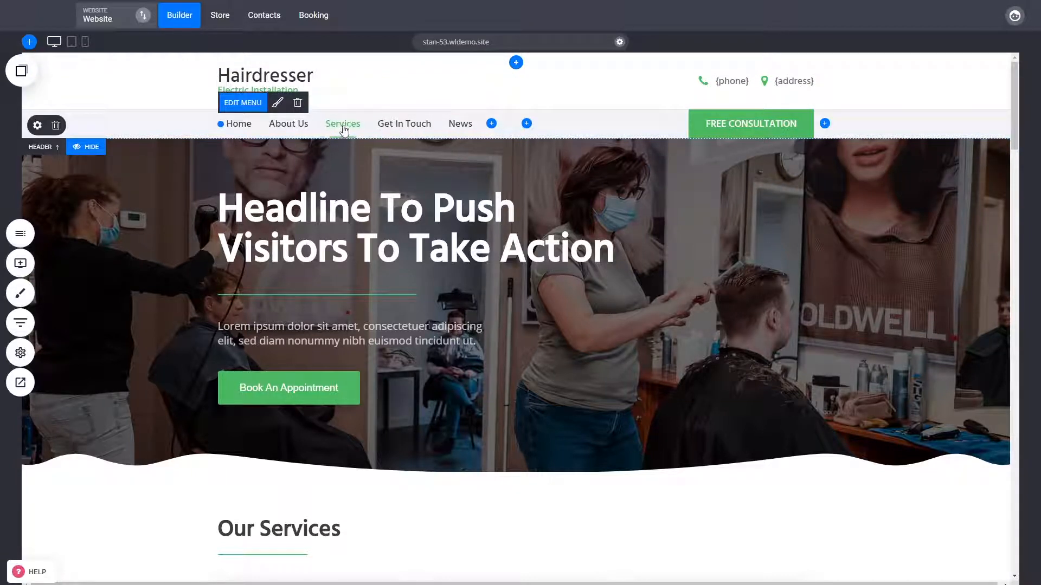
Move the navigation menu into the upper header row beside the Hairdresser logo and slightly widen the gap between them
drag(343, 129, 316, 81)
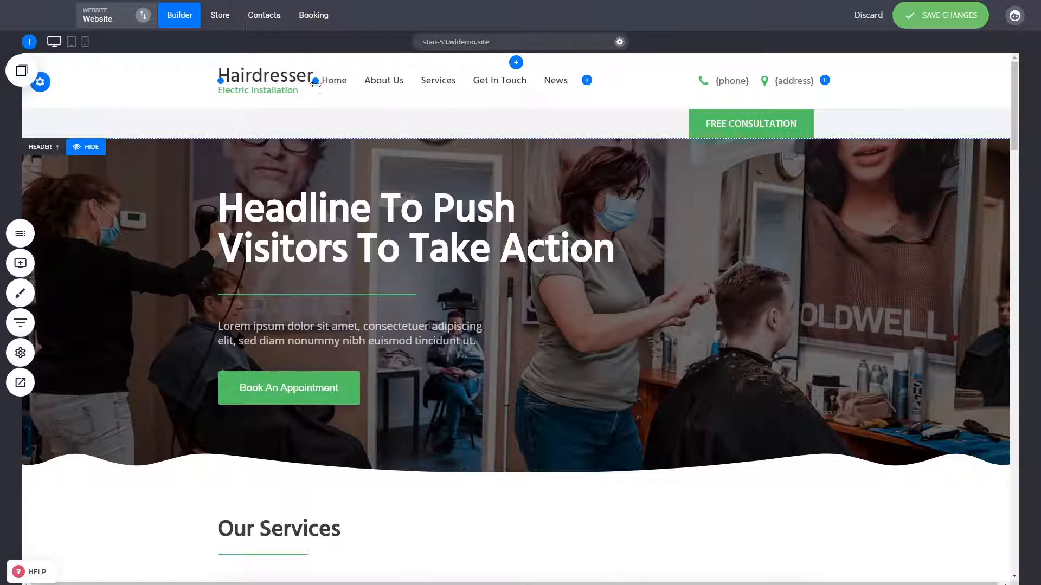
drag(314, 81, 325, 85)
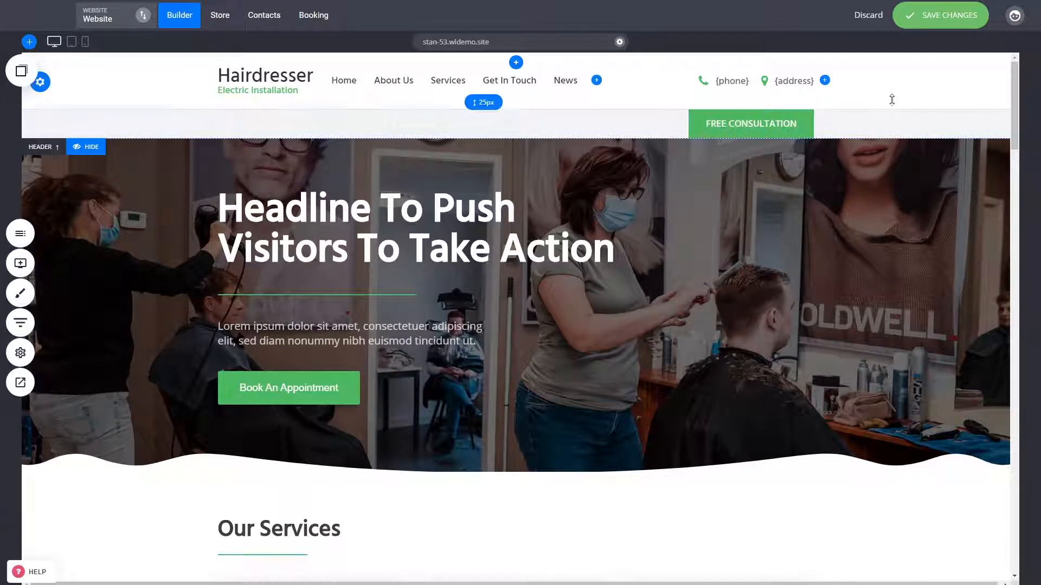
Delete the phone and address widgets, including their icons, from the upper header row
click(732, 81)
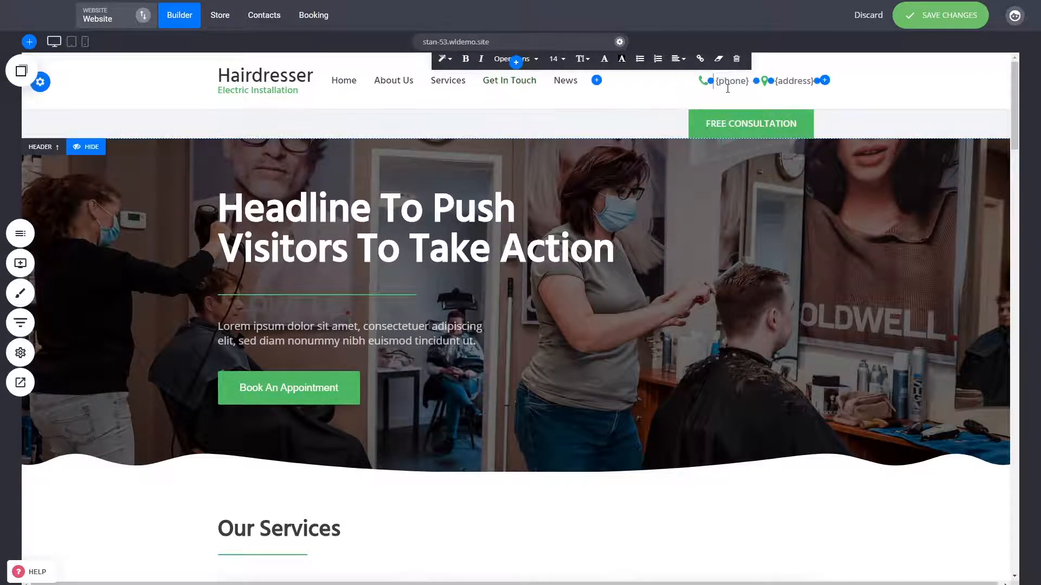
click(889, 88)
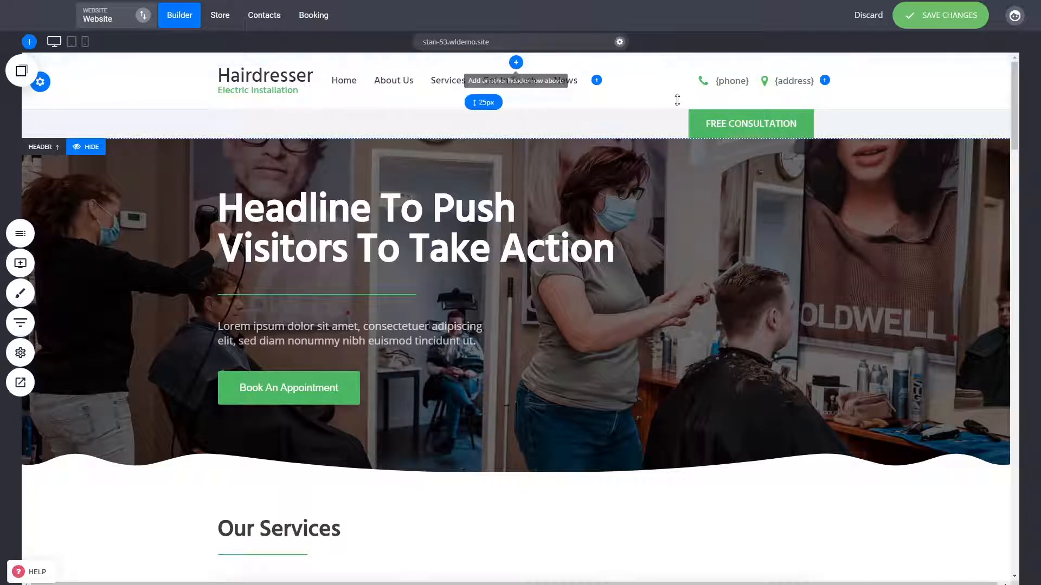
click(732, 81)
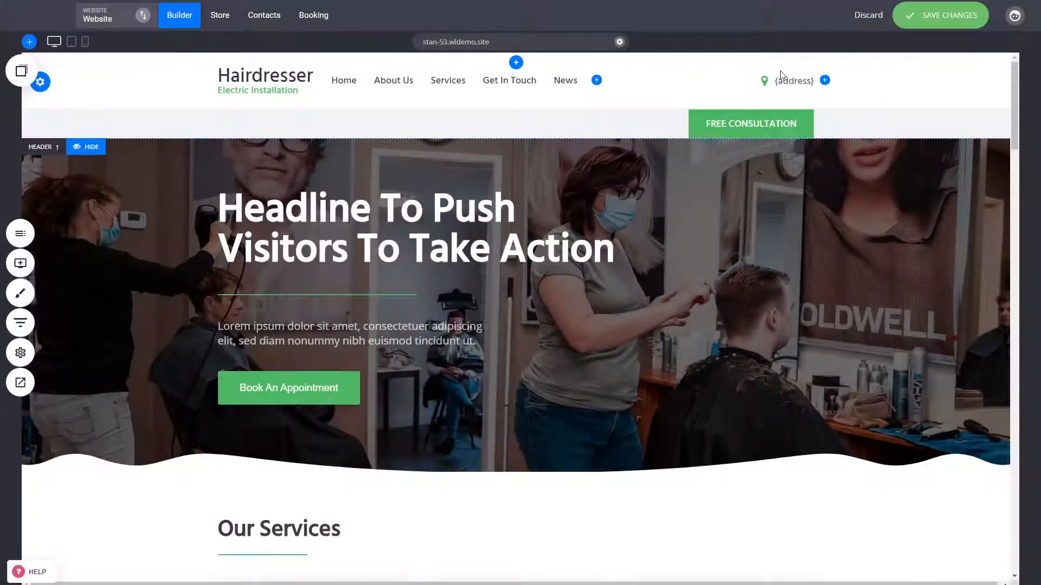
click(795, 85)
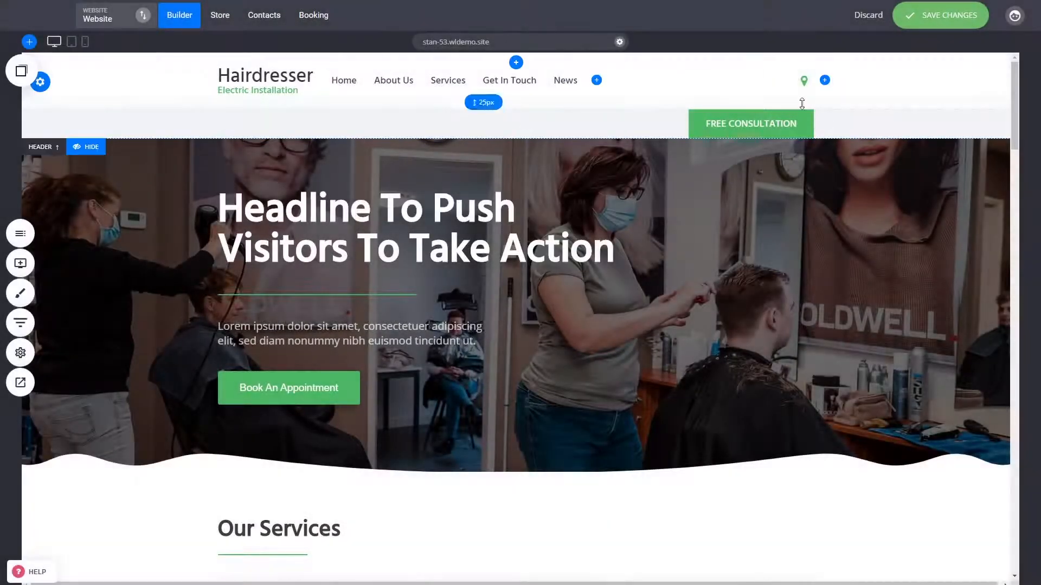
click(804, 81)
click(829, 66)
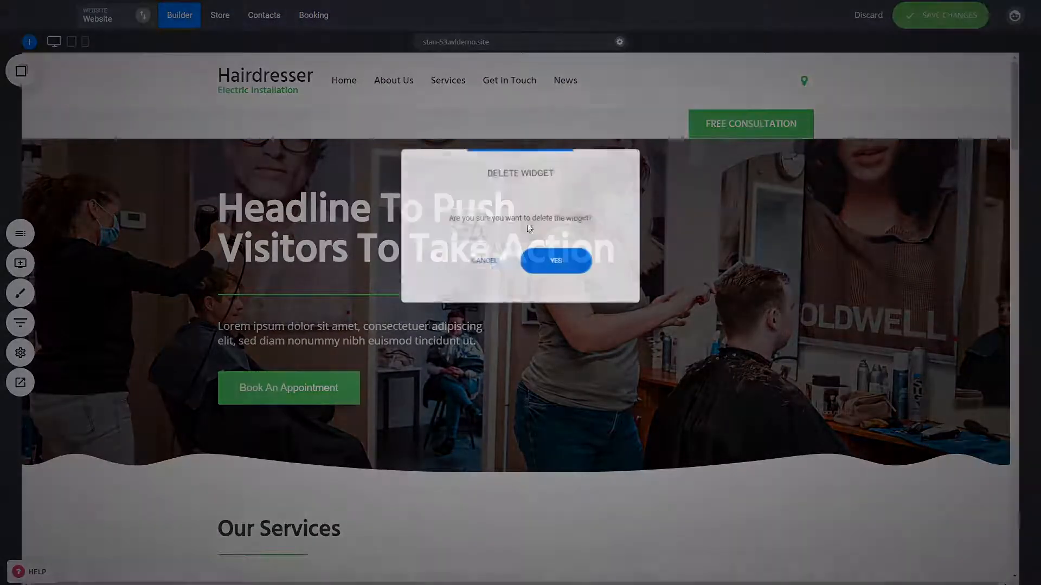
click(557, 262)
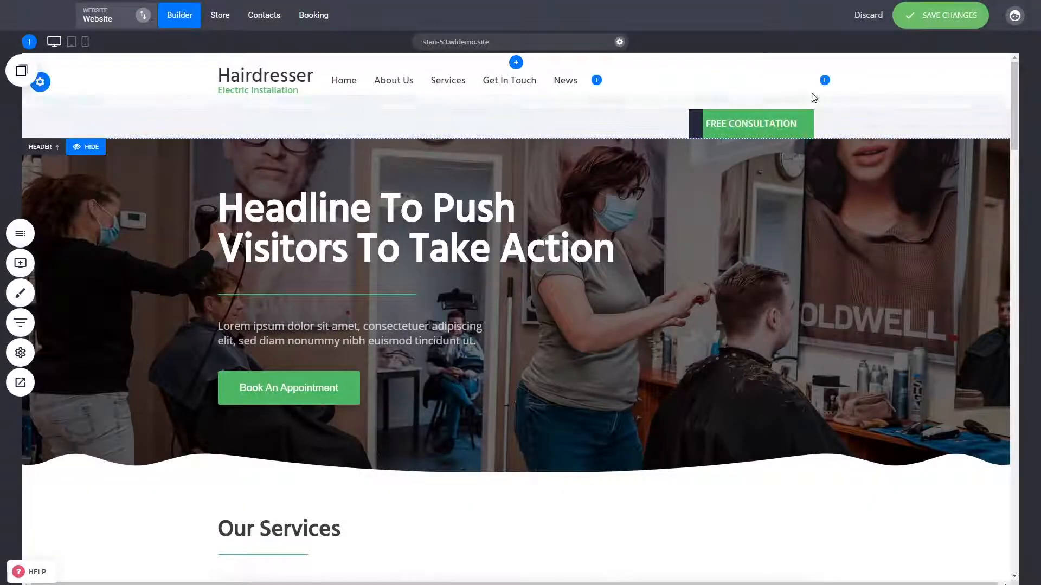
Add a button widget at the end of the upper header row and remove the lower row containing Free Consultation
click(827, 88)
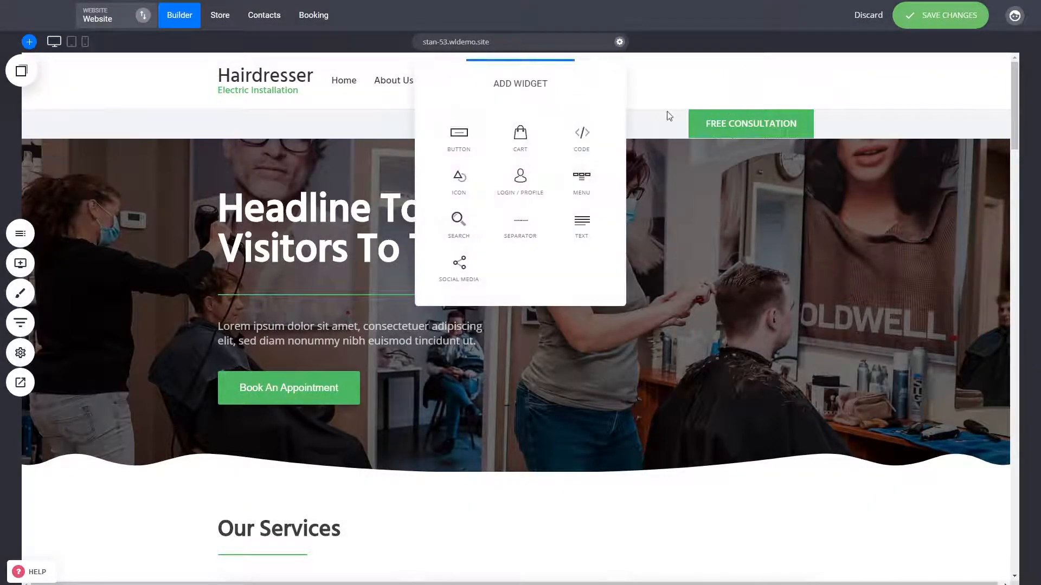
click(467, 145)
click(739, 117)
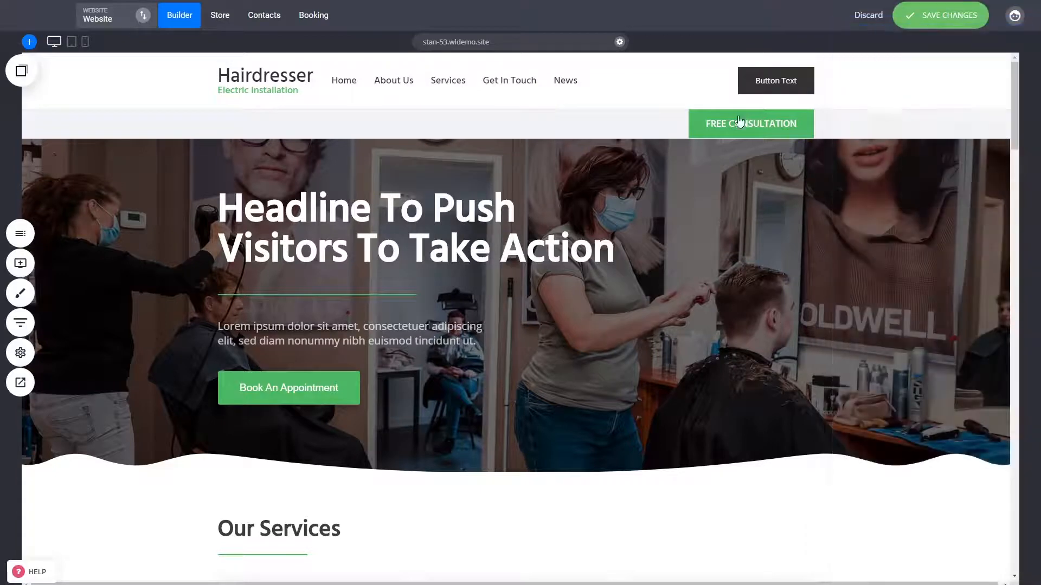
click(57, 125)
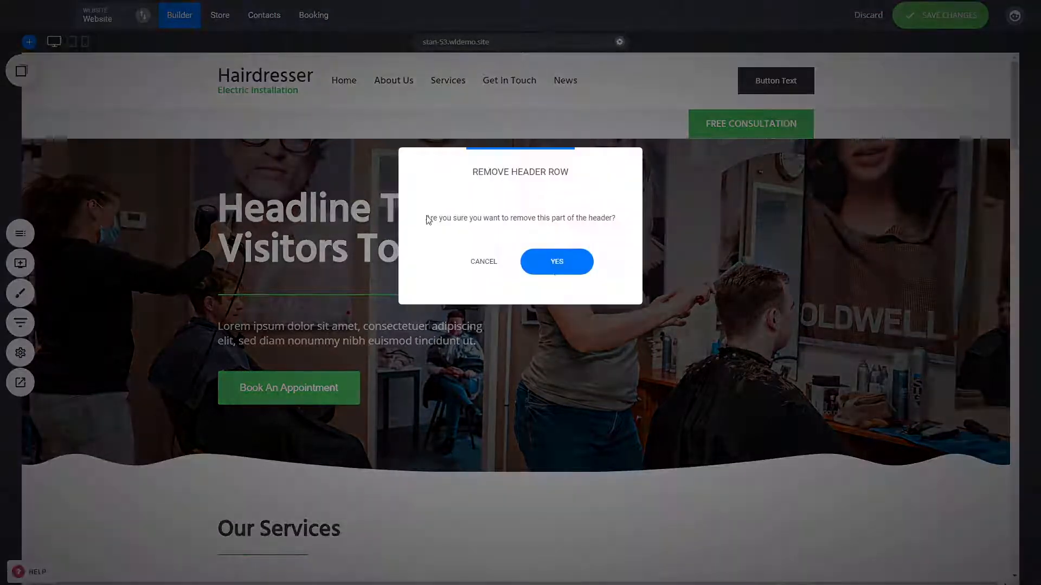
click(556, 262)
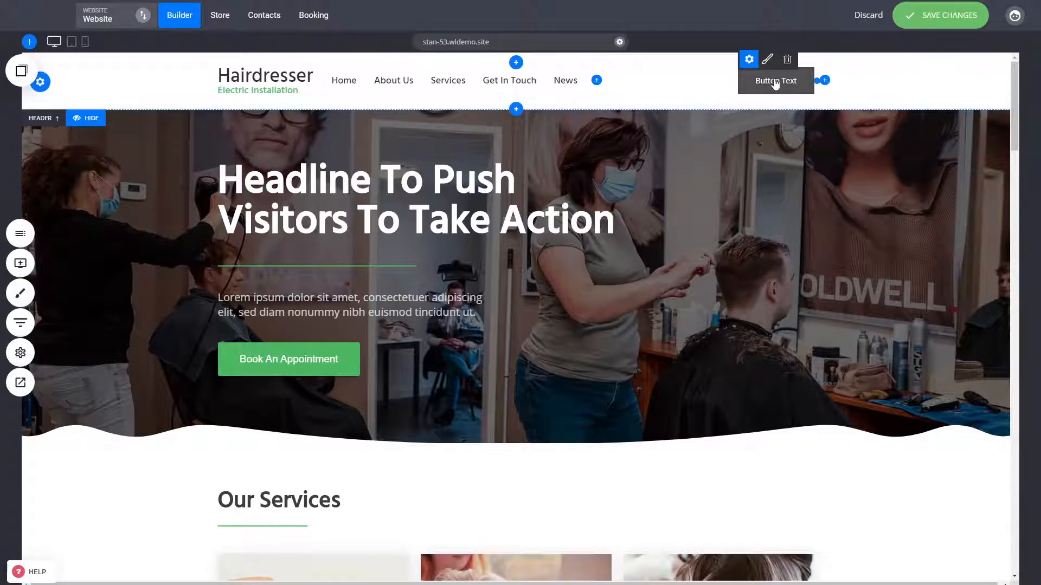
Change the new header button's text to "CALL TO ACTION"
click(767, 61)
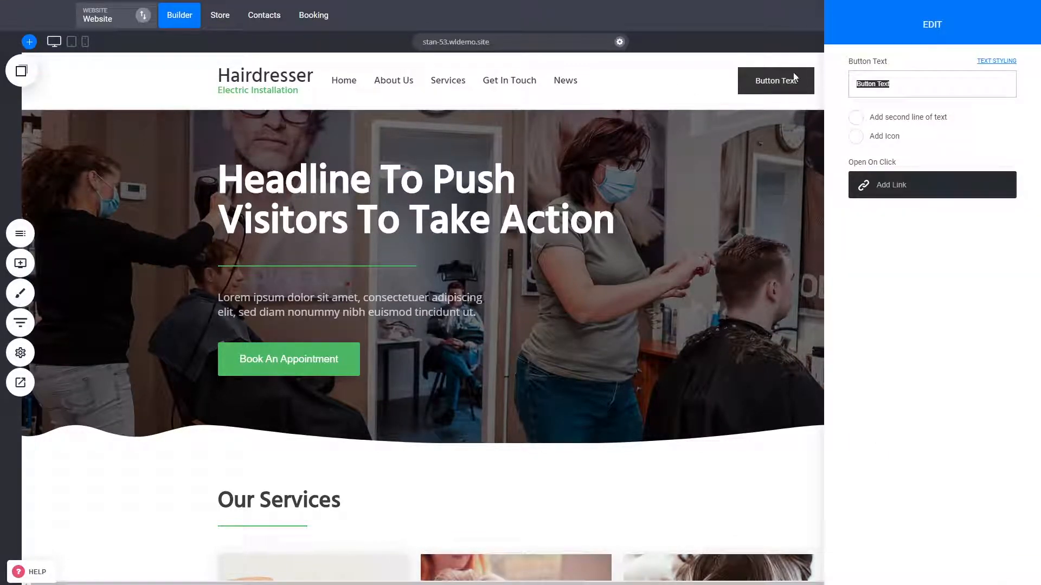
text(appoi)
key(BackSpace)
key(BackSpace)
key(BackSpace)
key(BackSpace)
key(BackSpace)
text(CALL TO ACTION)
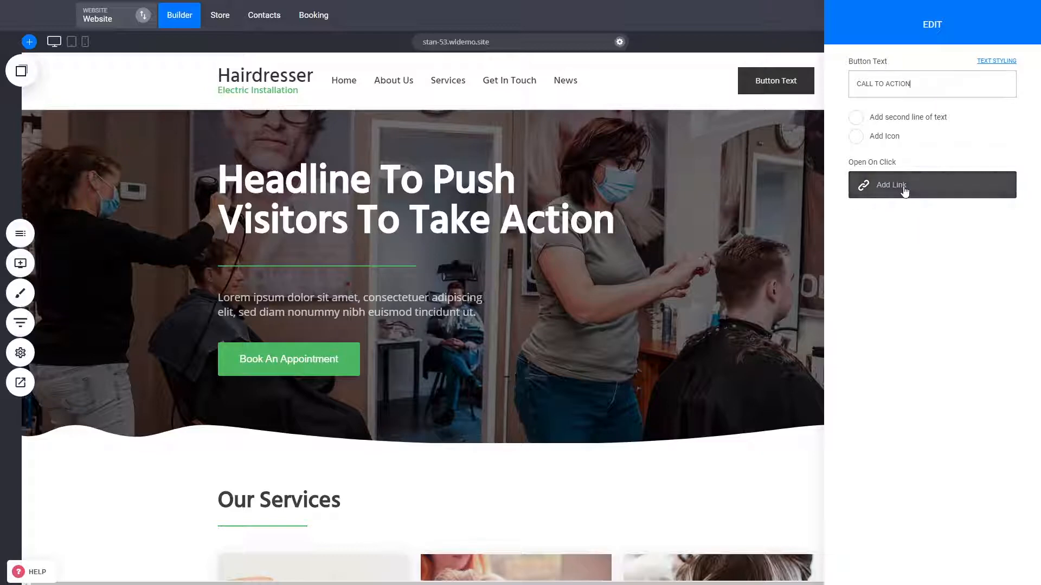
click(731, 162)
Colour the CALL TO ACTION button with the site's green and remove its dark border
click(748, 57)
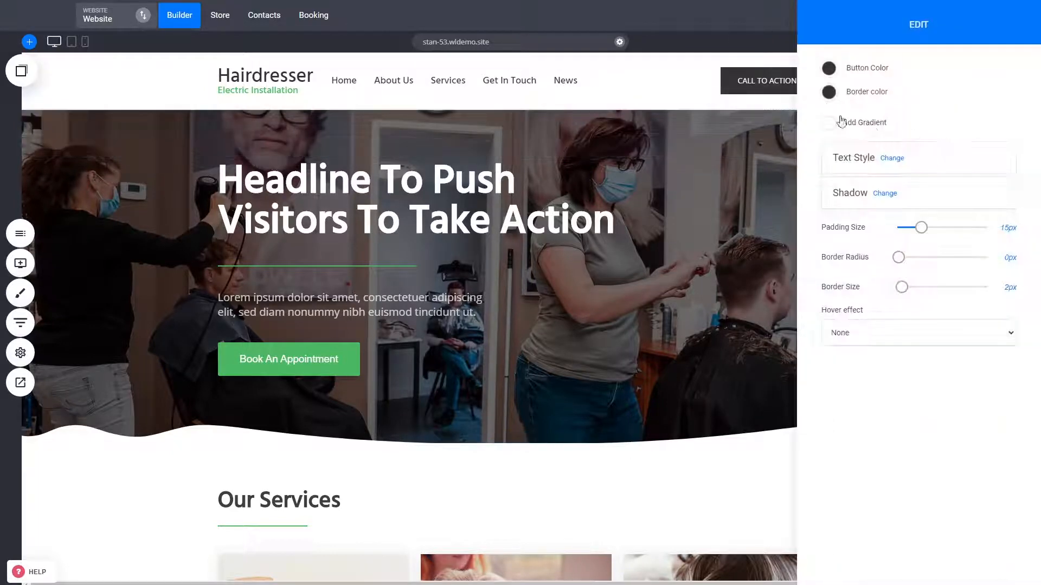
click(829, 69)
click(863, 243)
click(744, 214)
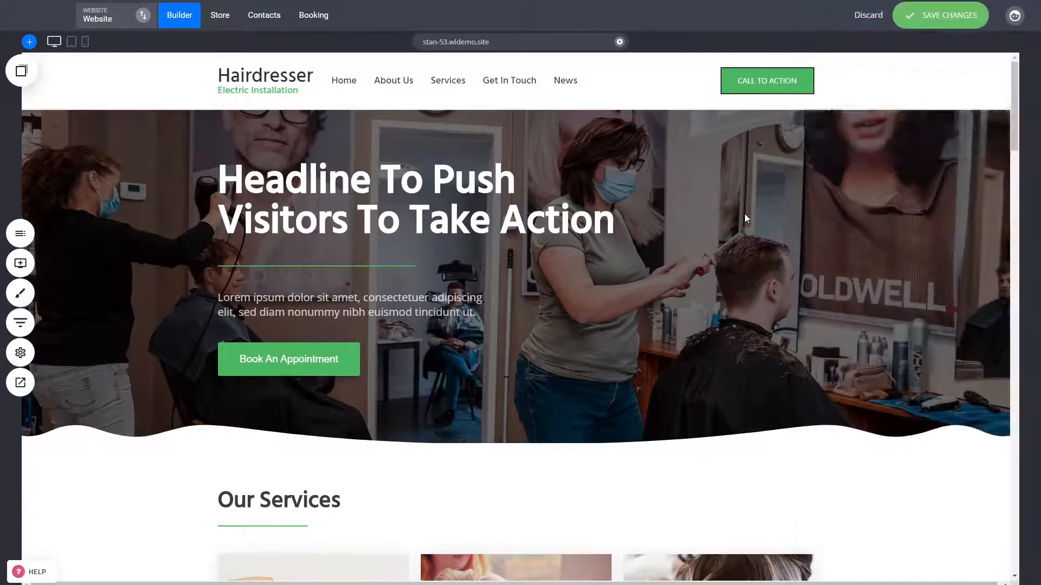
click(750, 59)
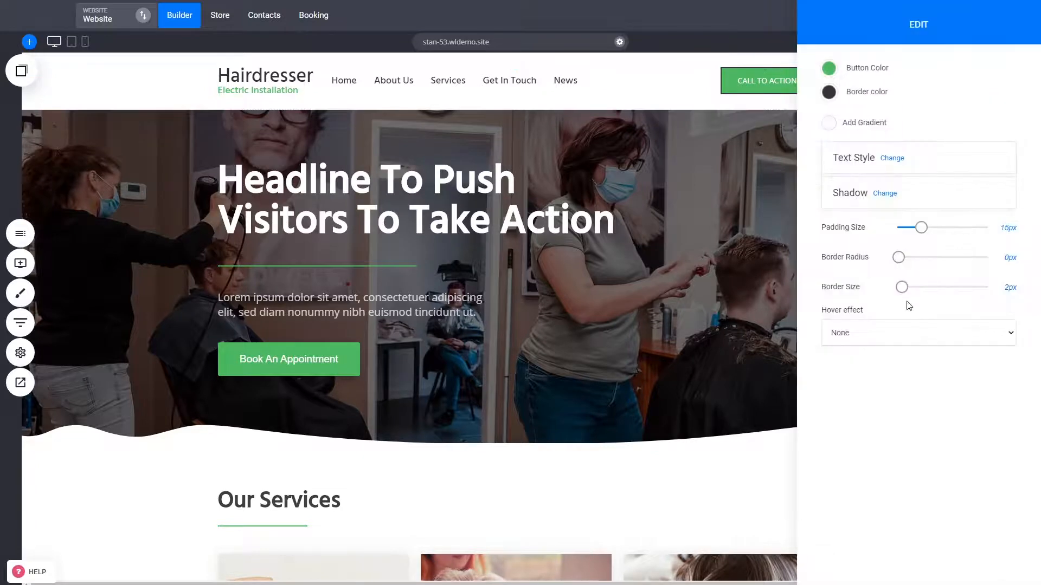
click(694, 242)
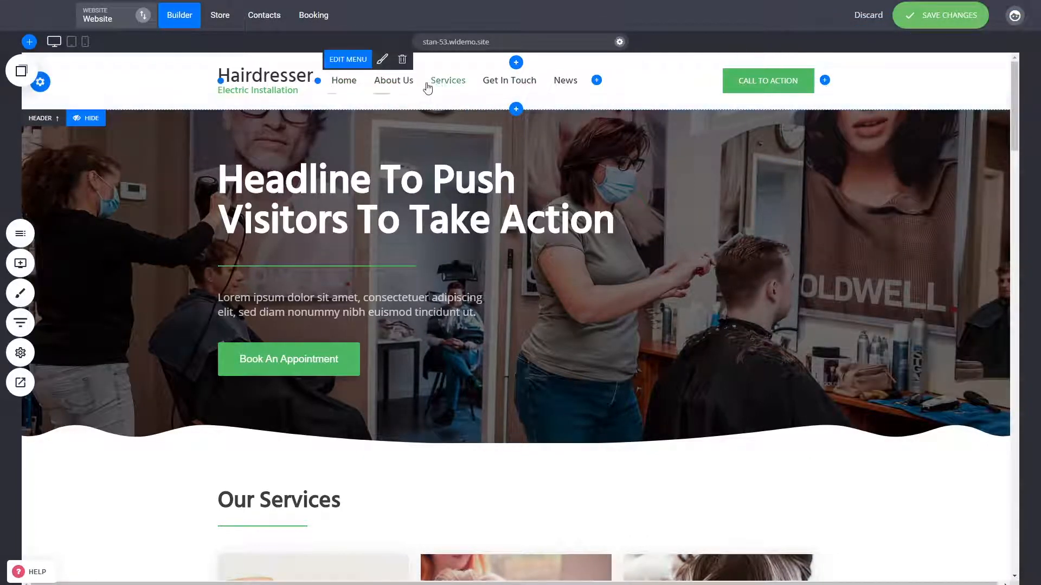
Move the navigation menu toward the end of the header row, with the CALL TO ACTION button placed after it
drag(437, 85, 813, 84)
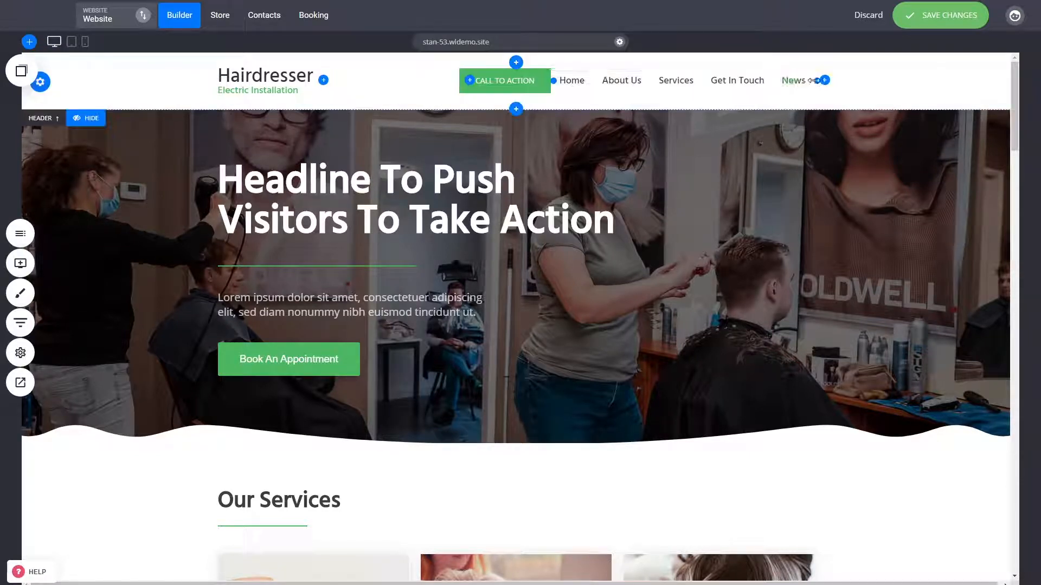
drag(549, 84, 808, 85)
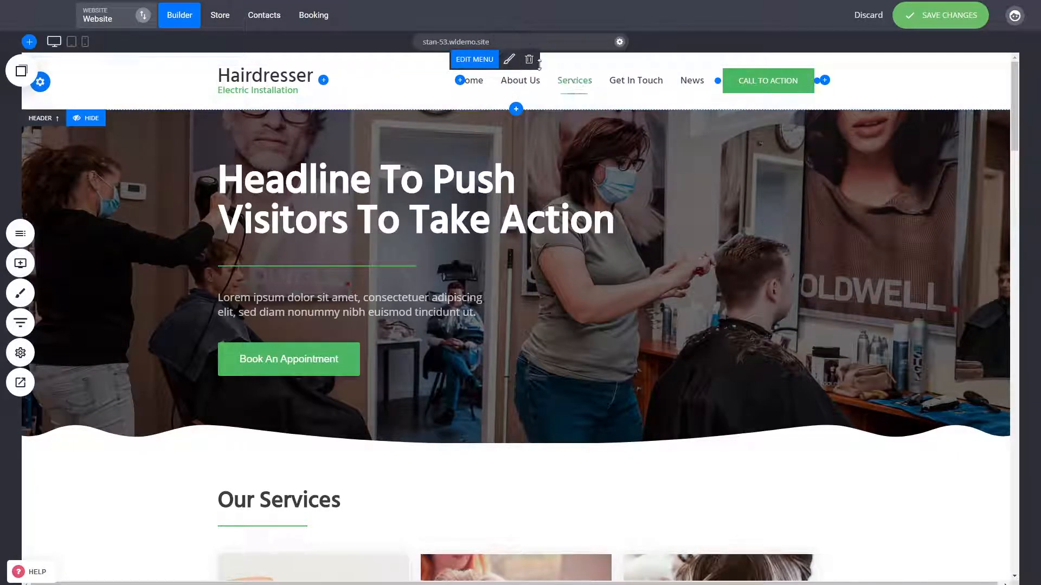
Add another header row above the logo row and place a cart widget at its right end
click(518, 64)
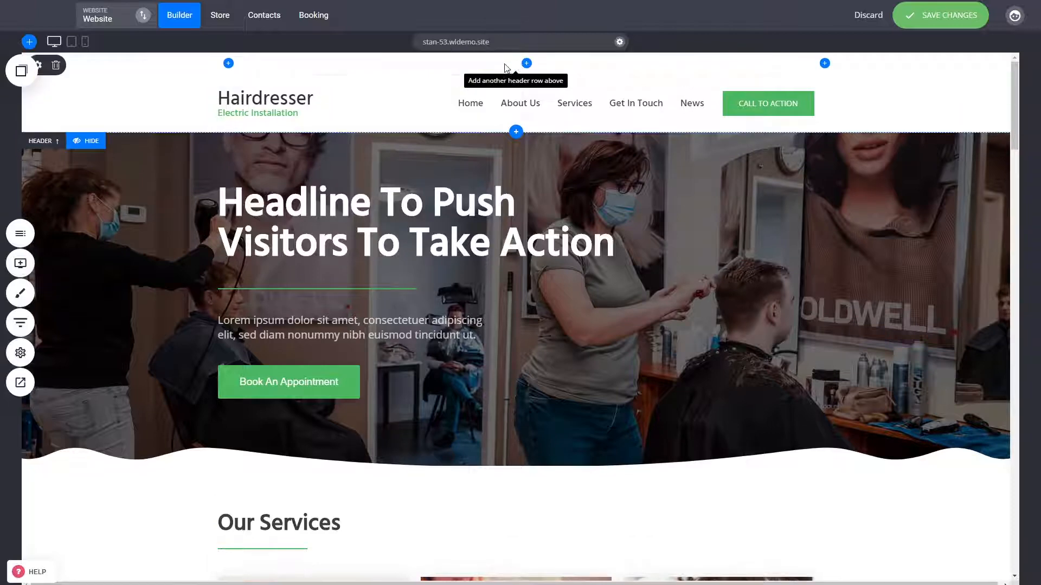
click(228, 64)
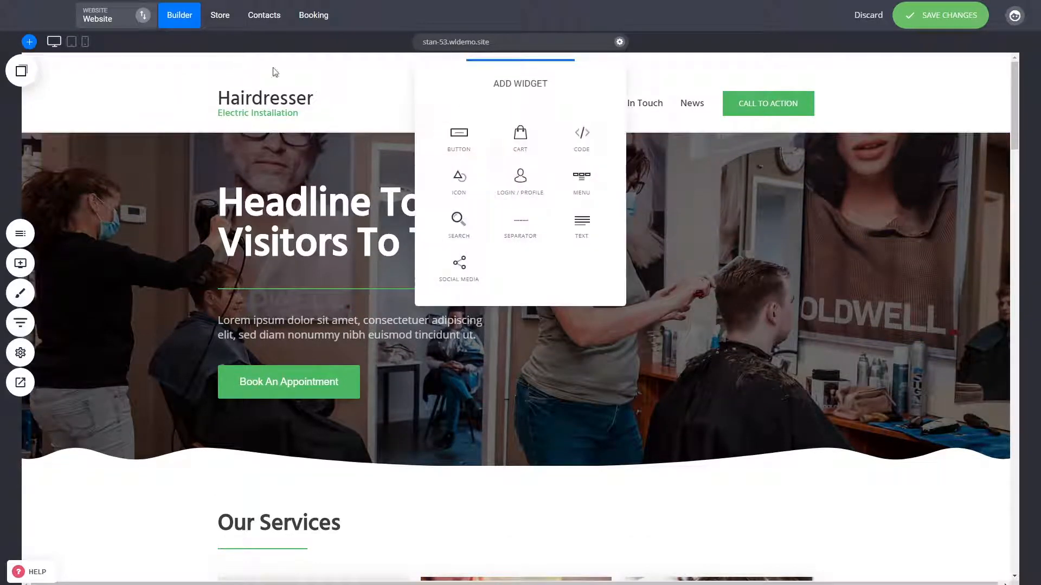
click(329, 75)
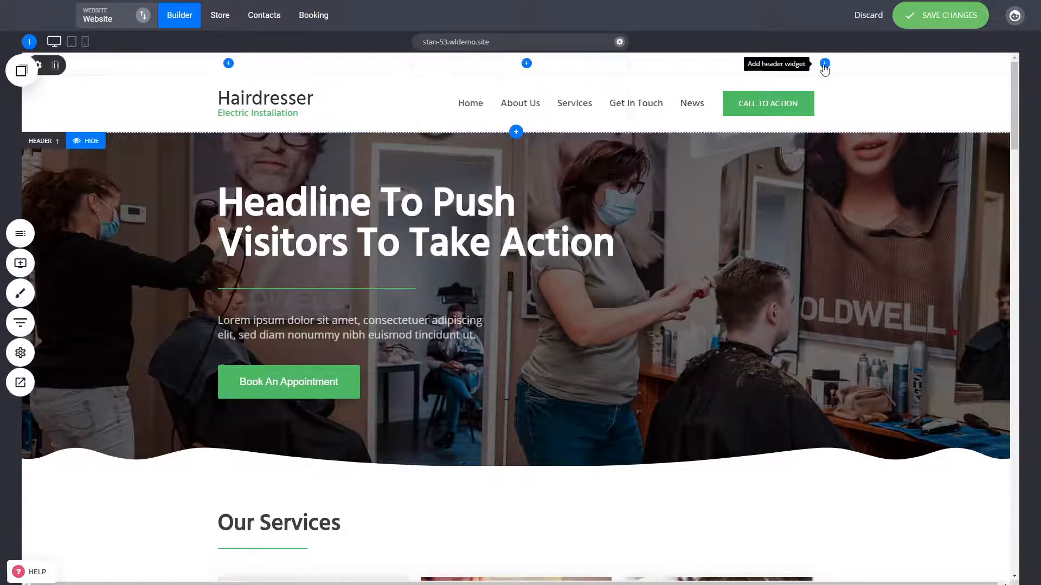
click(825, 64)
click(539, 140)
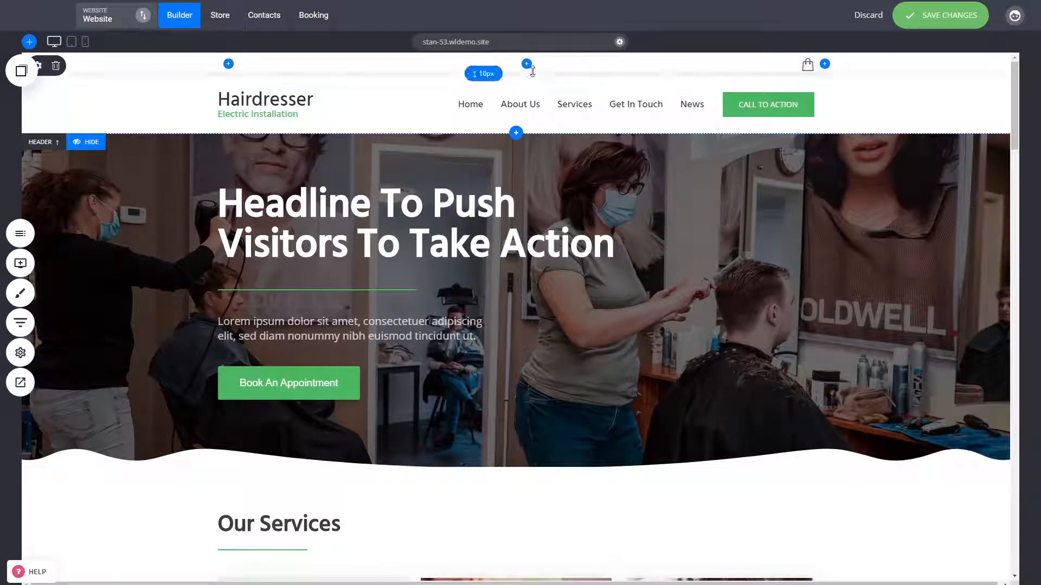
Add a text widget at the new header row's left end and a social media widget in its centre
click(228, 63)
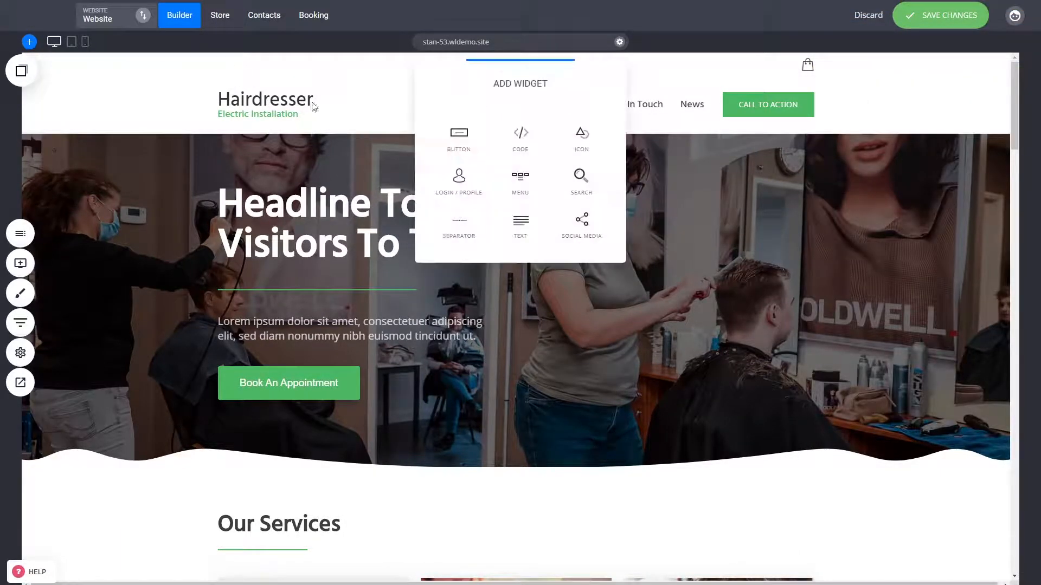
click(528, 226)
click(528, 64)
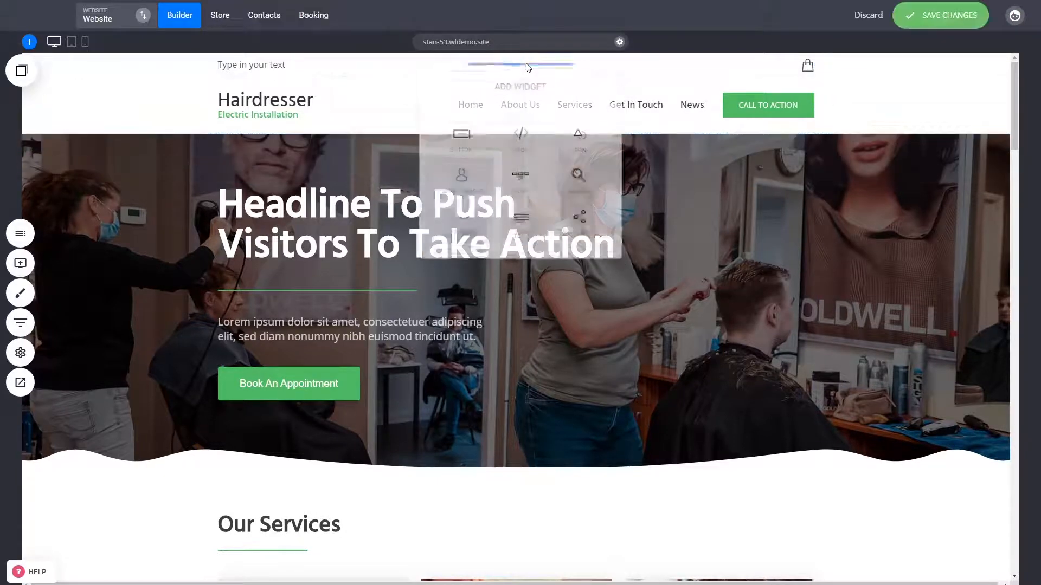
click(580, 218)
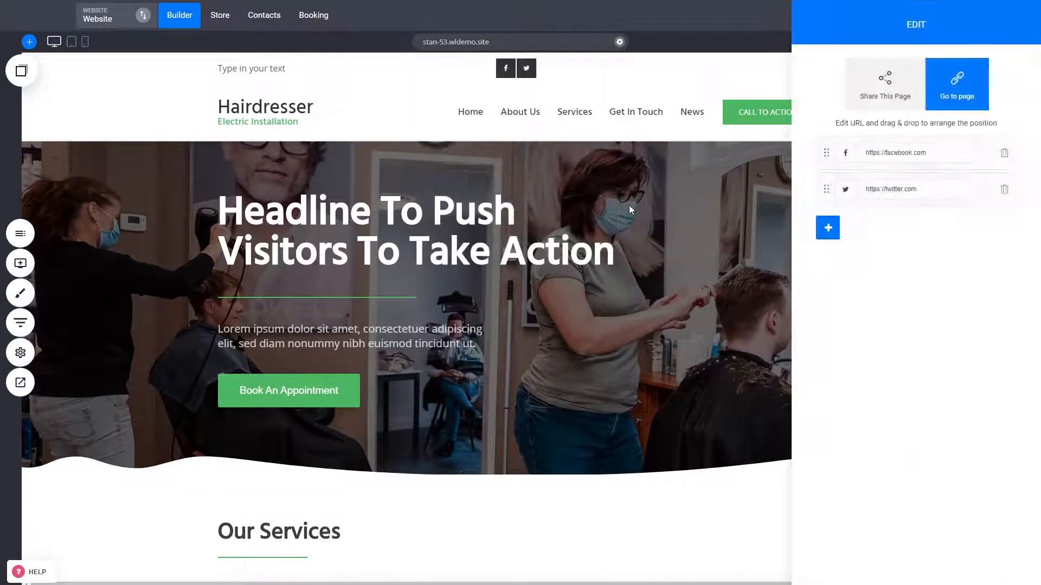
click(630, 205)
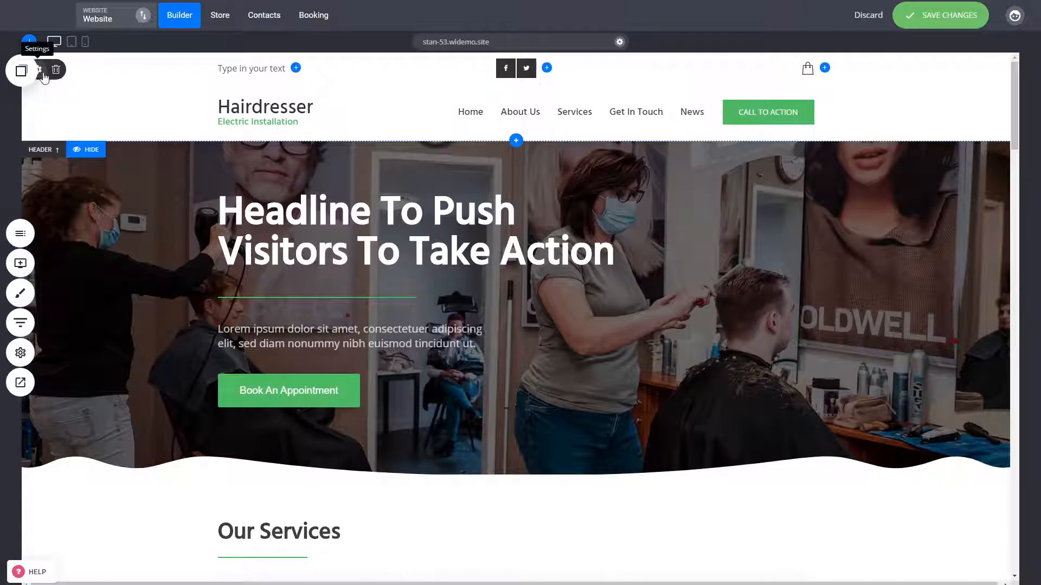
Set the new header row's background to the light grey global colour F2F3F7
click(42, 74)
click(444, 118)
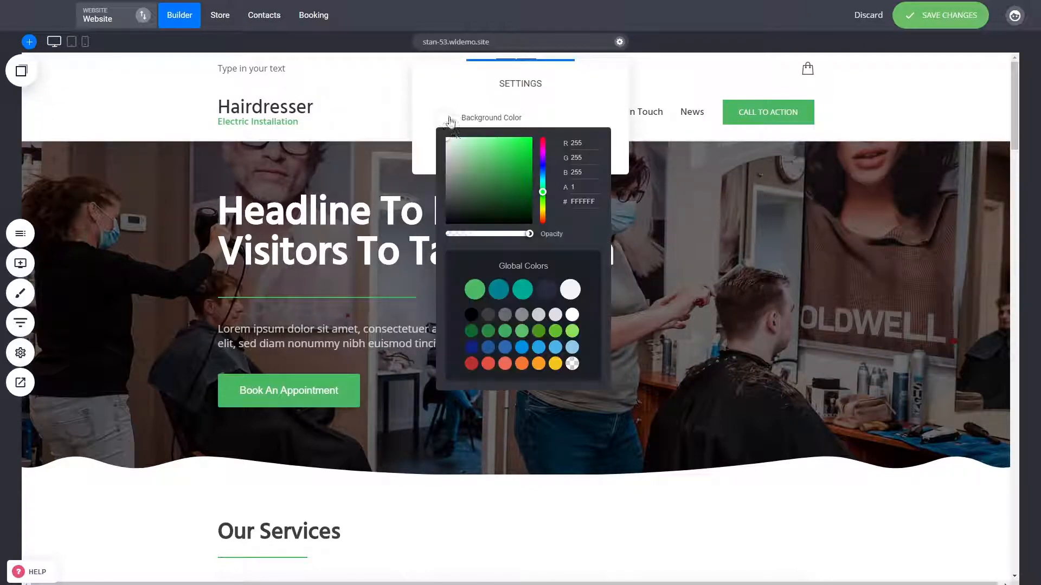
click(448, 142)
click(570, 290)
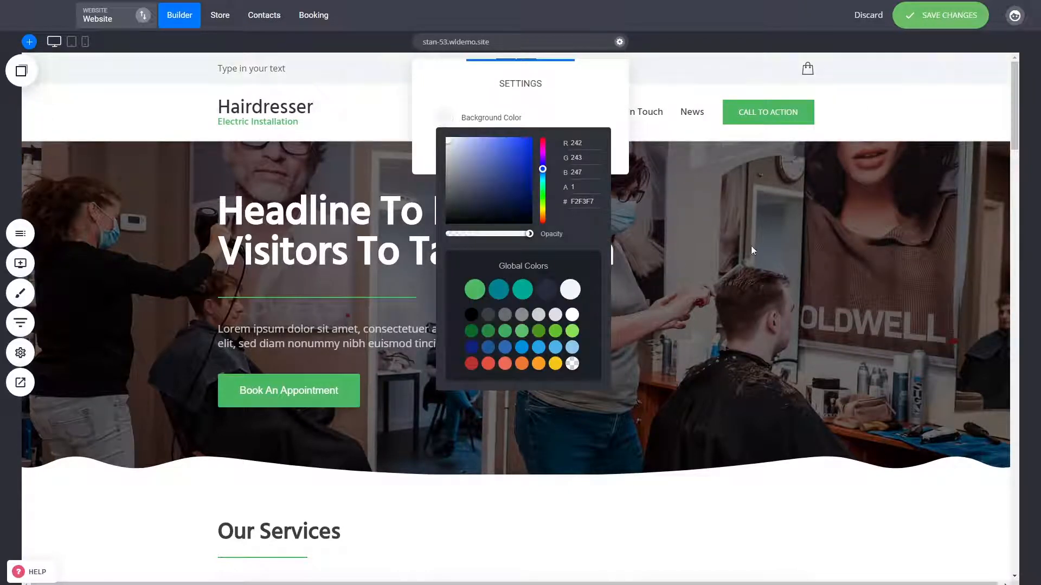
click(850, 213)
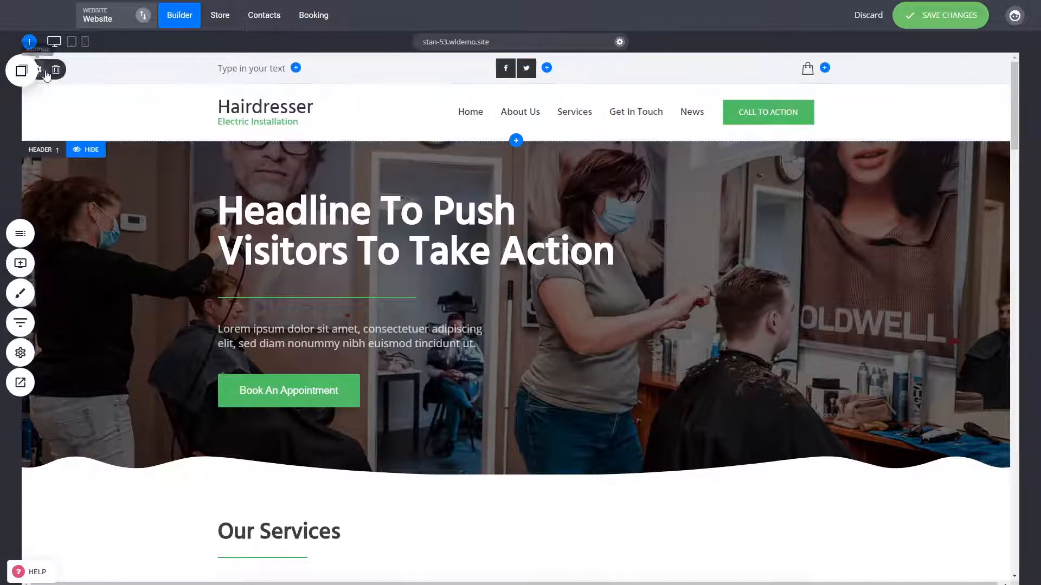
Delete the added header row containing the text, social media and cart widgets
click(56, 70)
click(540, 269)
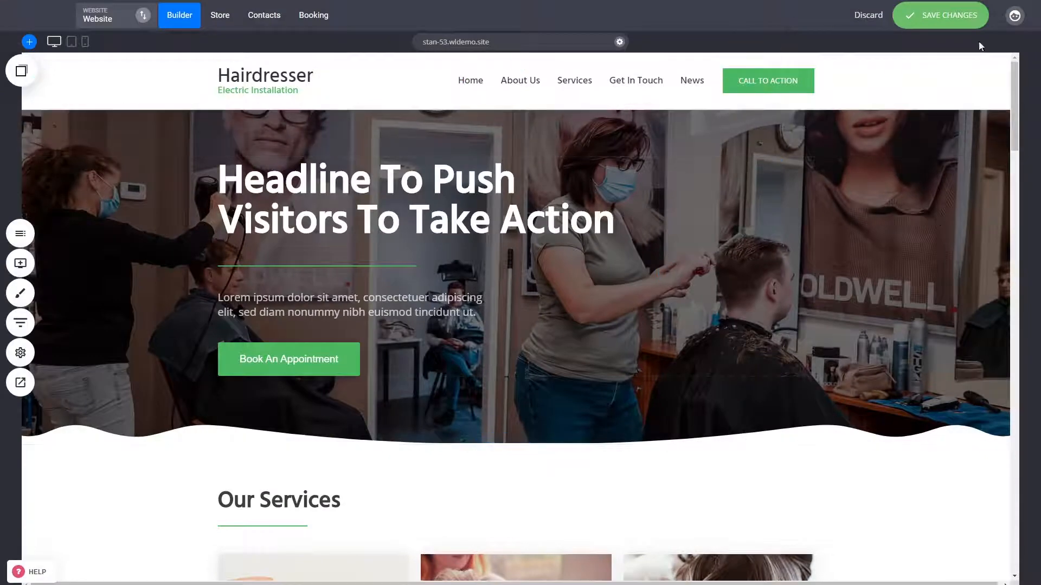
Save the header changes
click(954, 18)
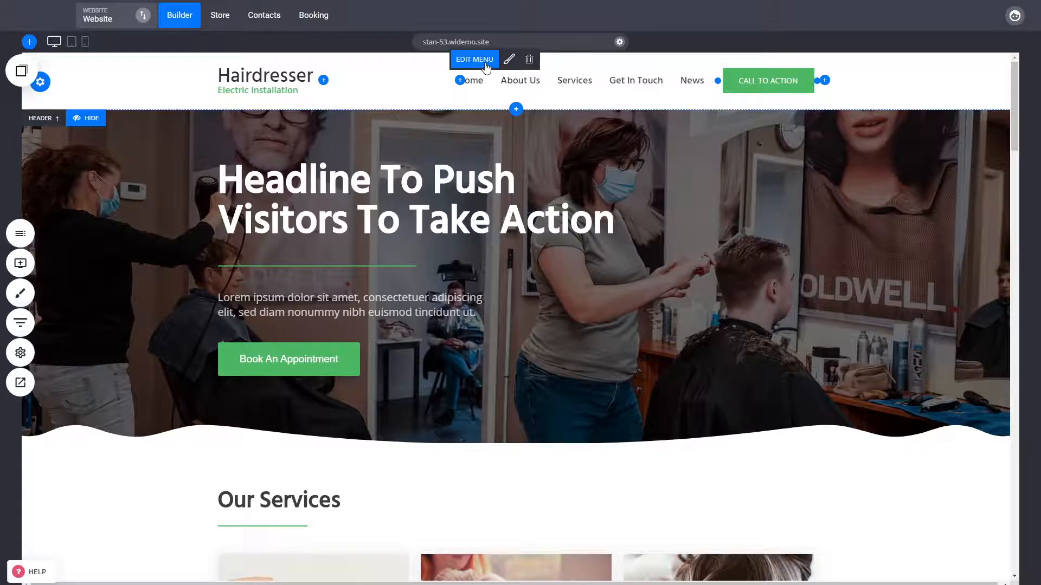
Open the header menu for editing and view the page and store link options of the About Us item
click(475, 60)
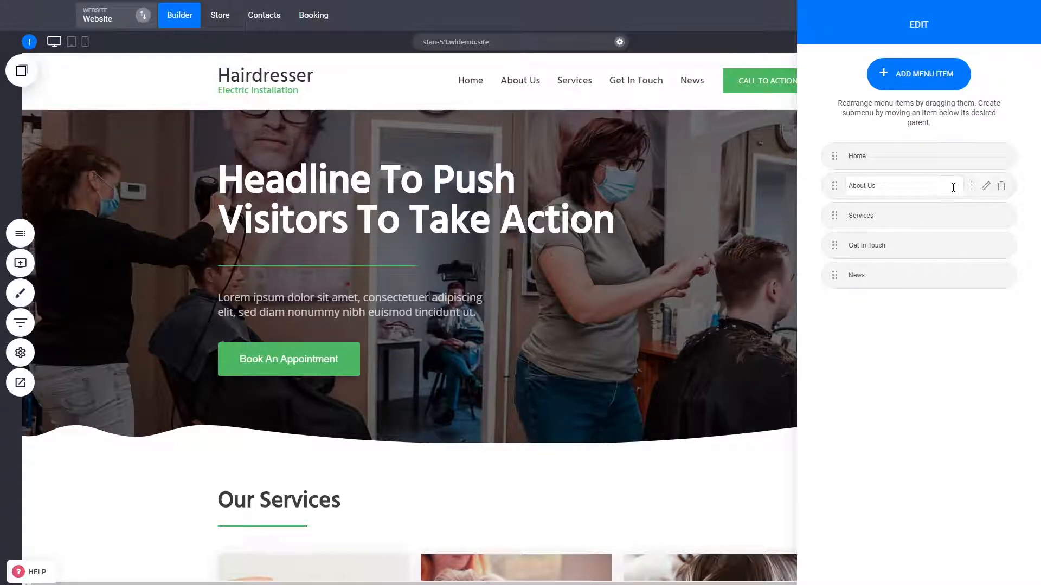
click(986, 187)
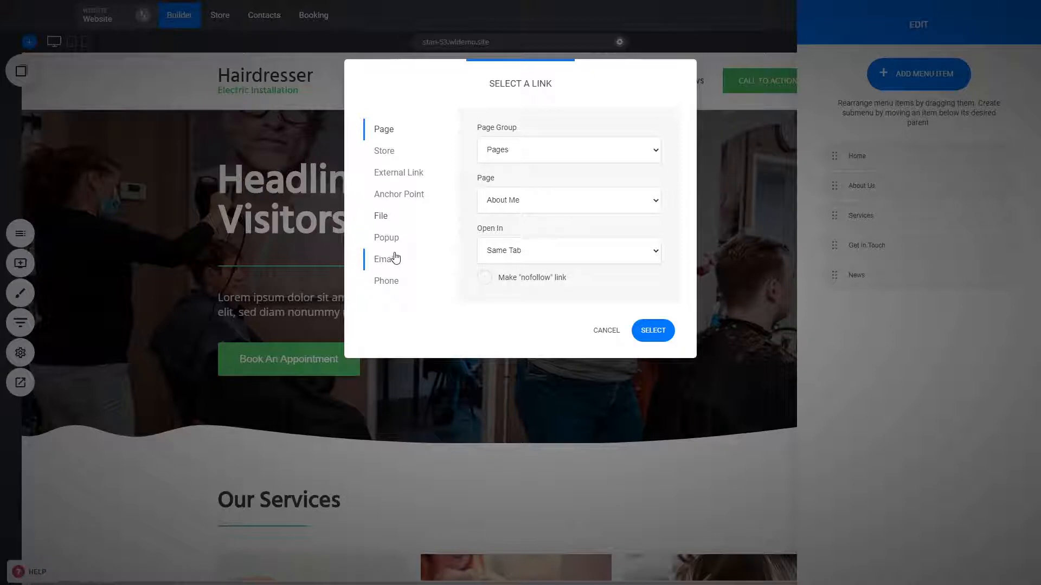
click(388, 157)
click(391, 133)
click(605, 332)
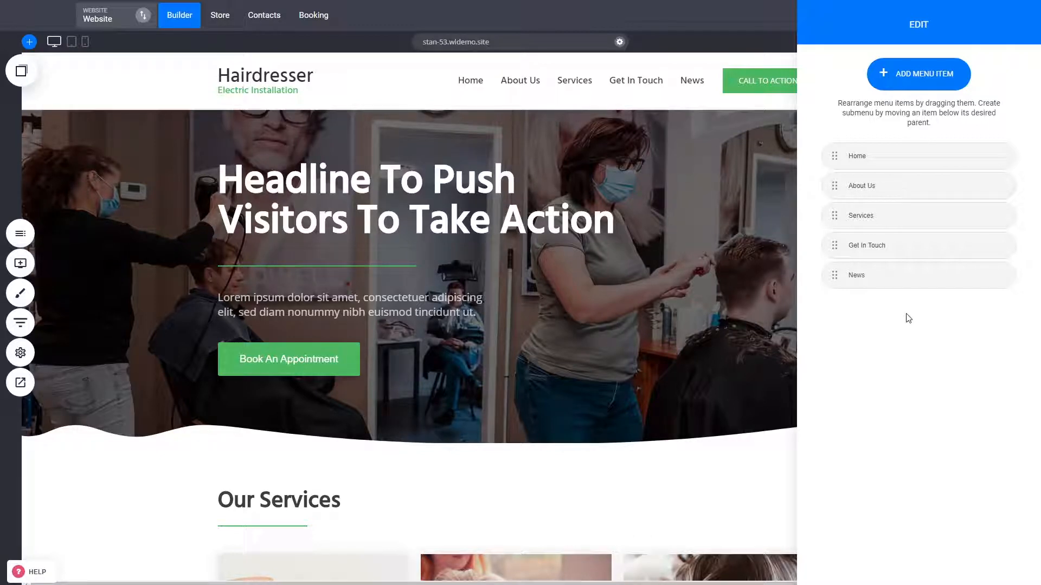
Add a menu item named Services 1 that links to the Services page and nest it under Services
click(902, 80)
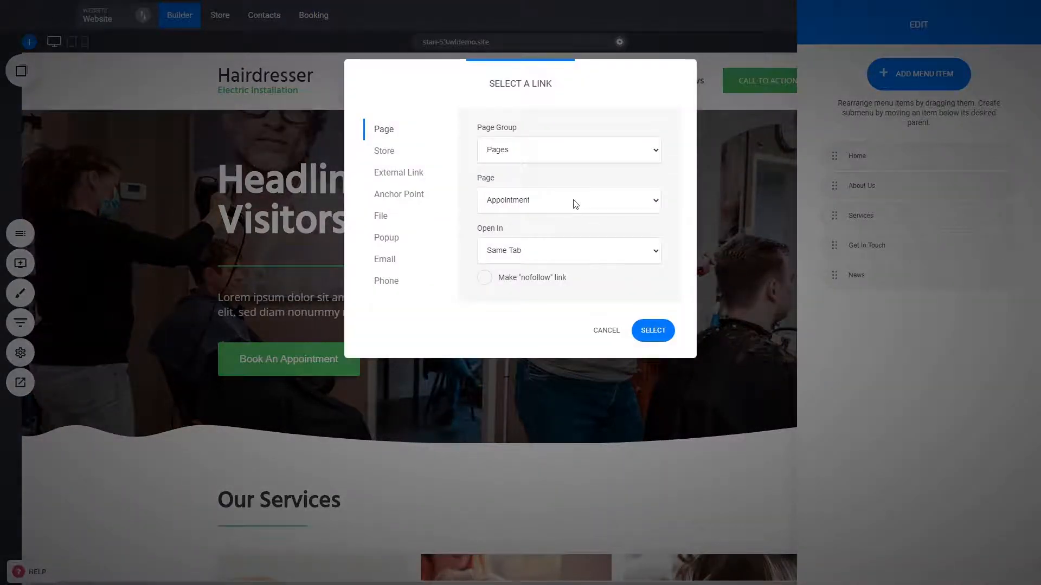
click(530, 245)
click(662, 337)
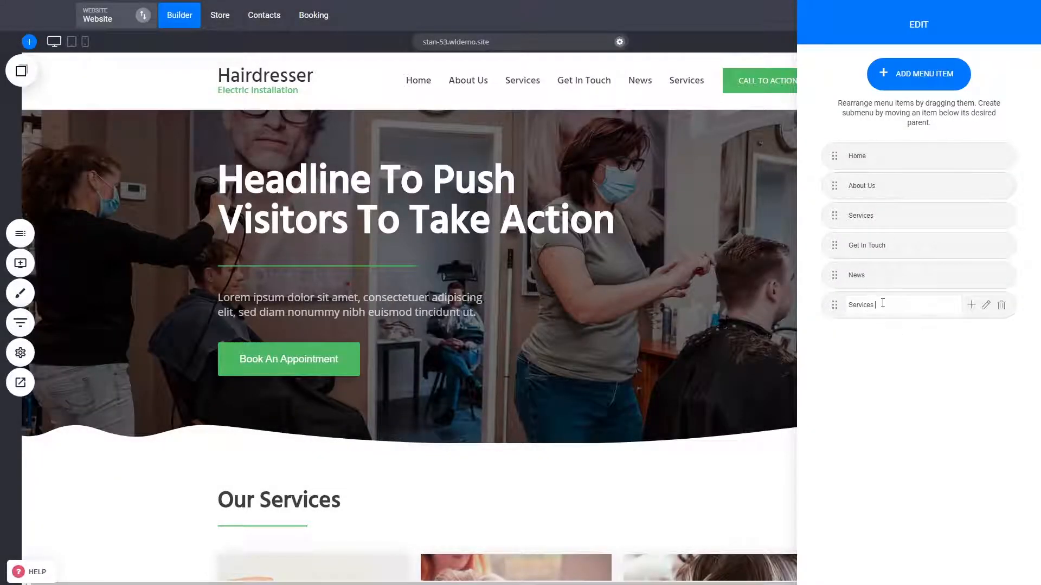
click(877, 368)
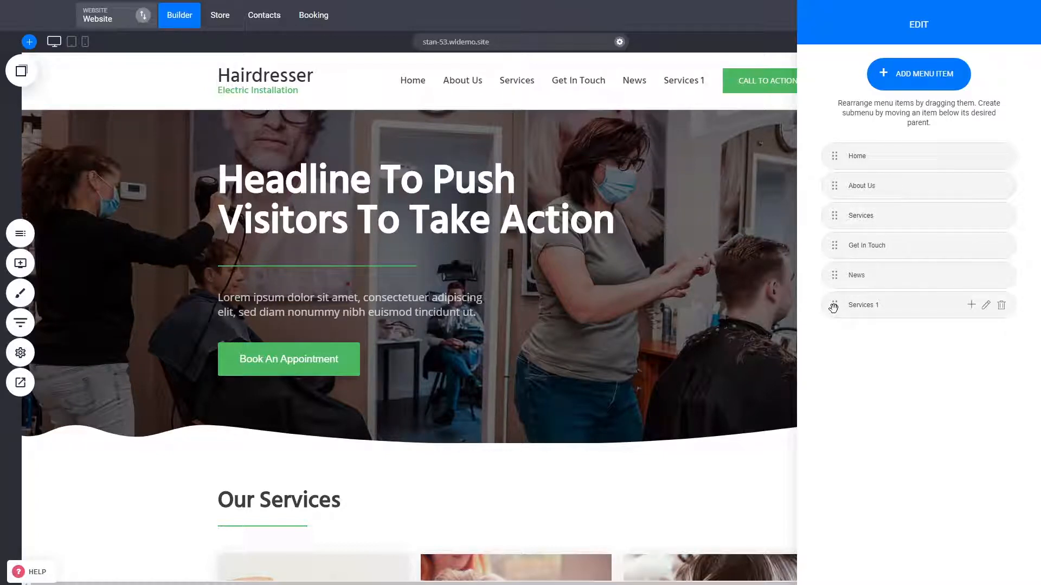
drag(833, 307, 857, 247)
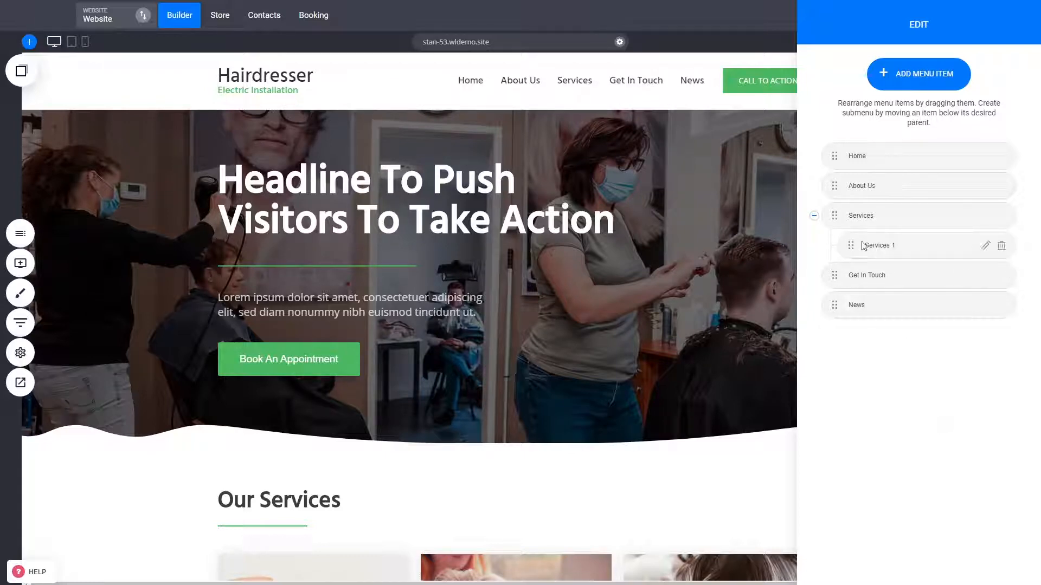
Add a menu item for the Appointment page and nest it, along with Get In Touch, in the Services submenu
click(910, 75)
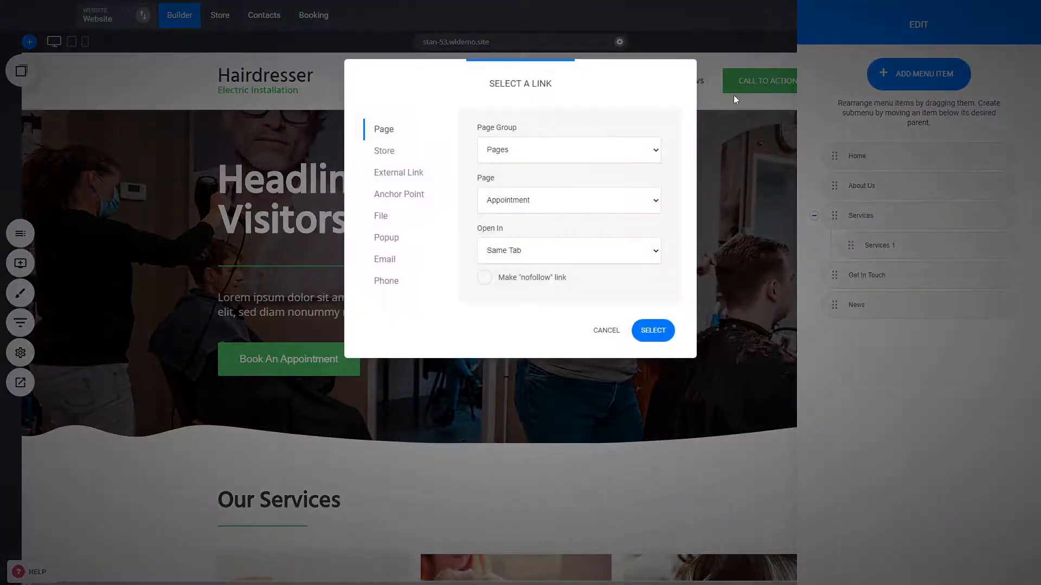
click(664, 329)
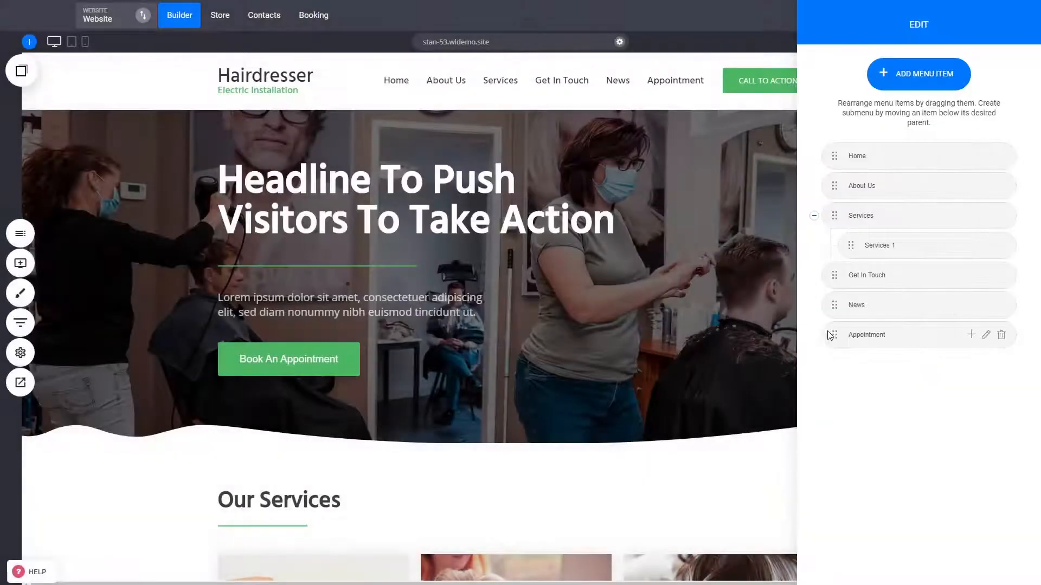
drag(831, 337, 864, 305)
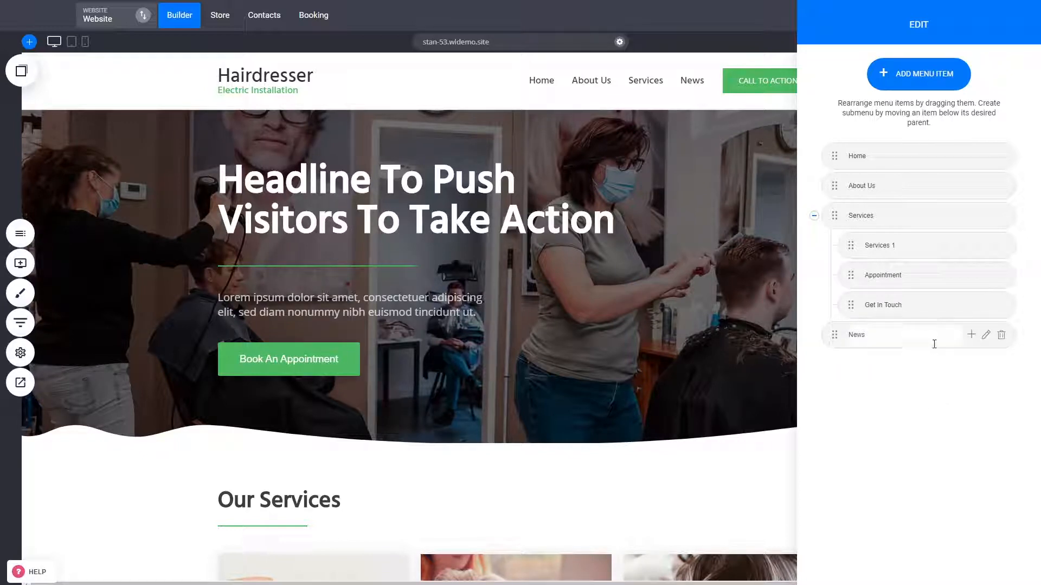
Add a mega menu under News and insert the block with three coloured feature cards from the Services category
click(970, 335)
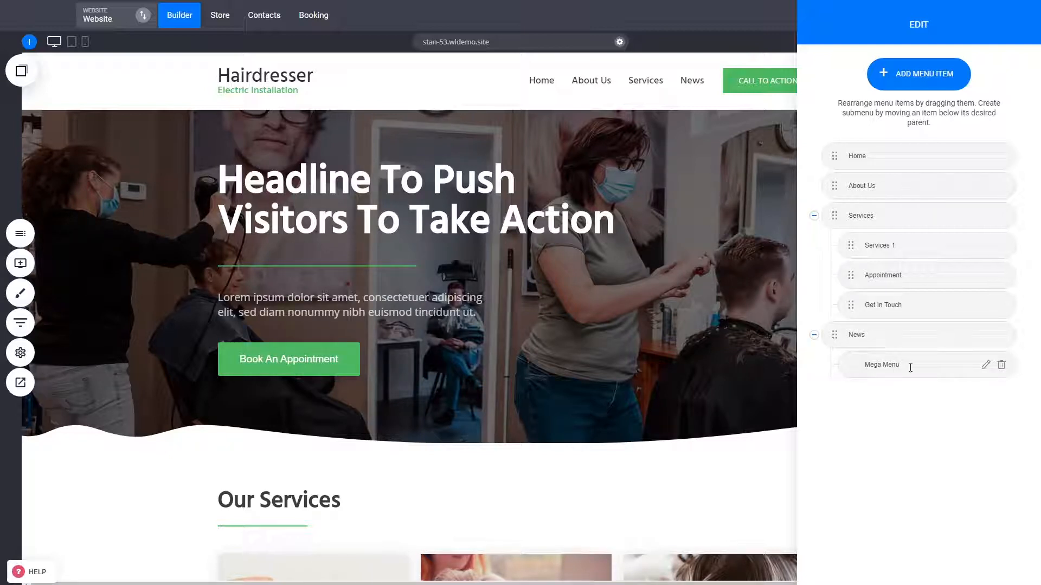
click(986, 367)
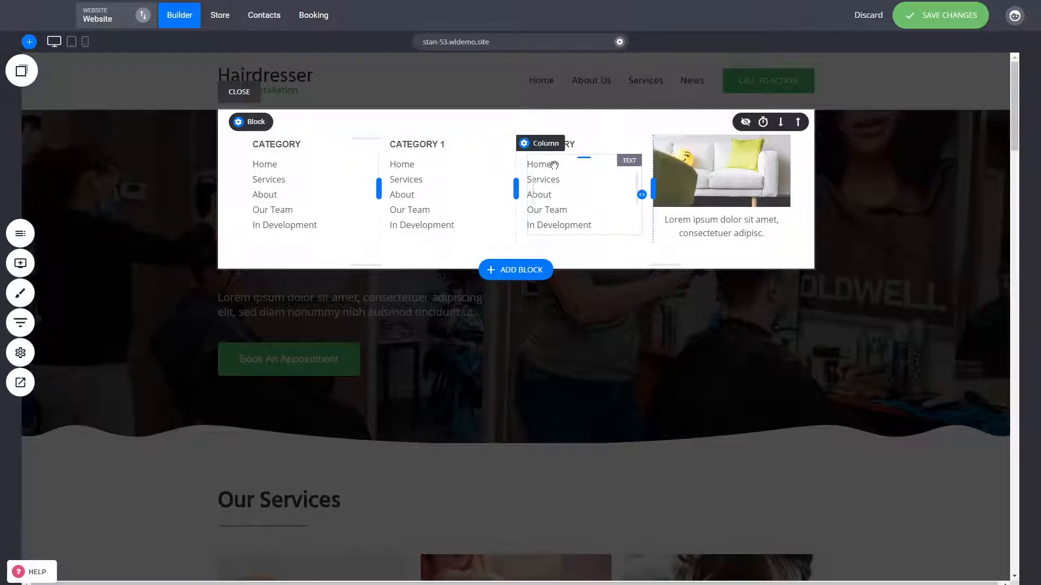
click(507, 271)
click(103, 136)
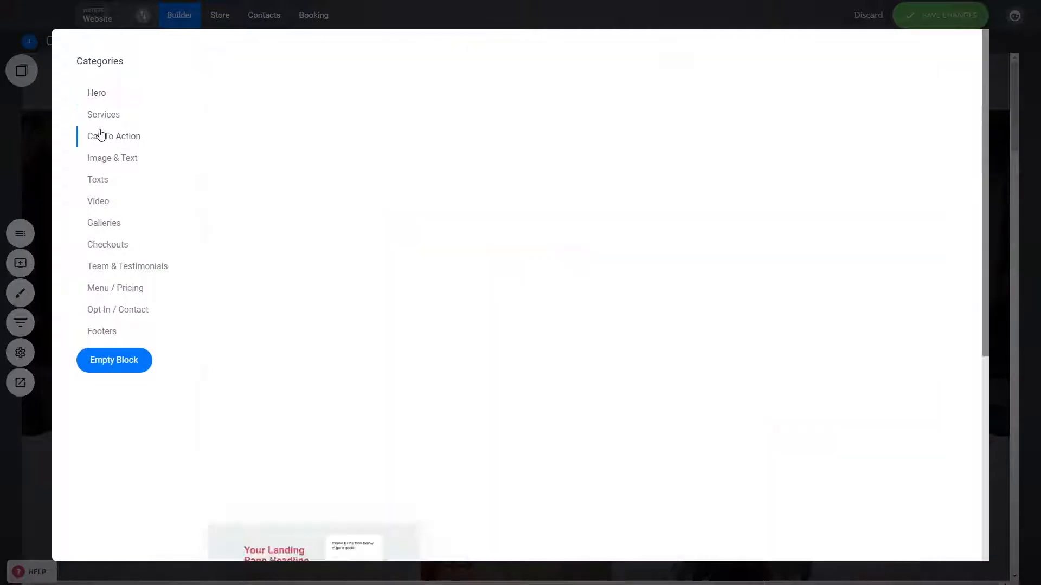
click(106, 117)
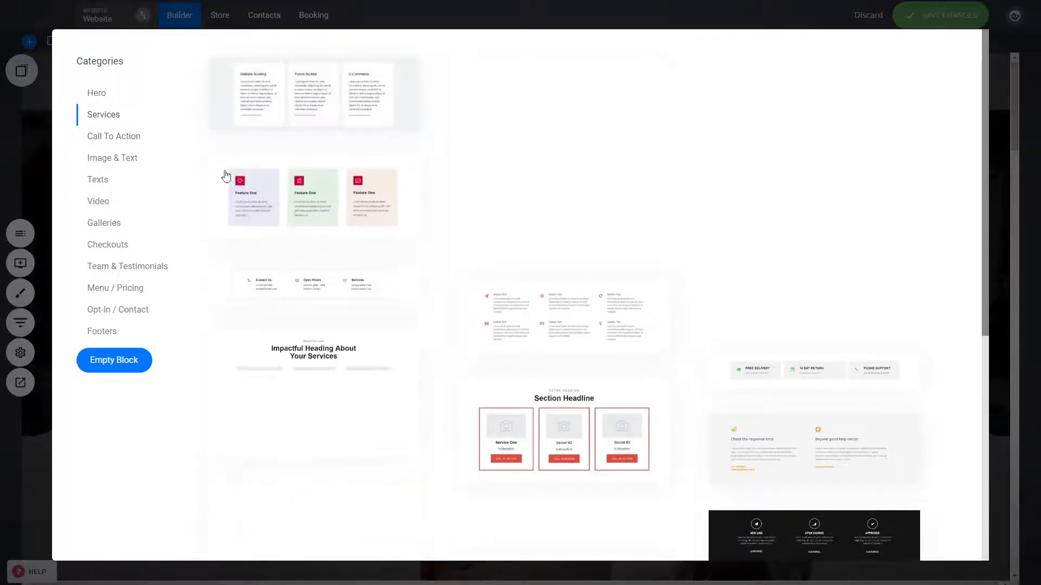
click(342, 206)
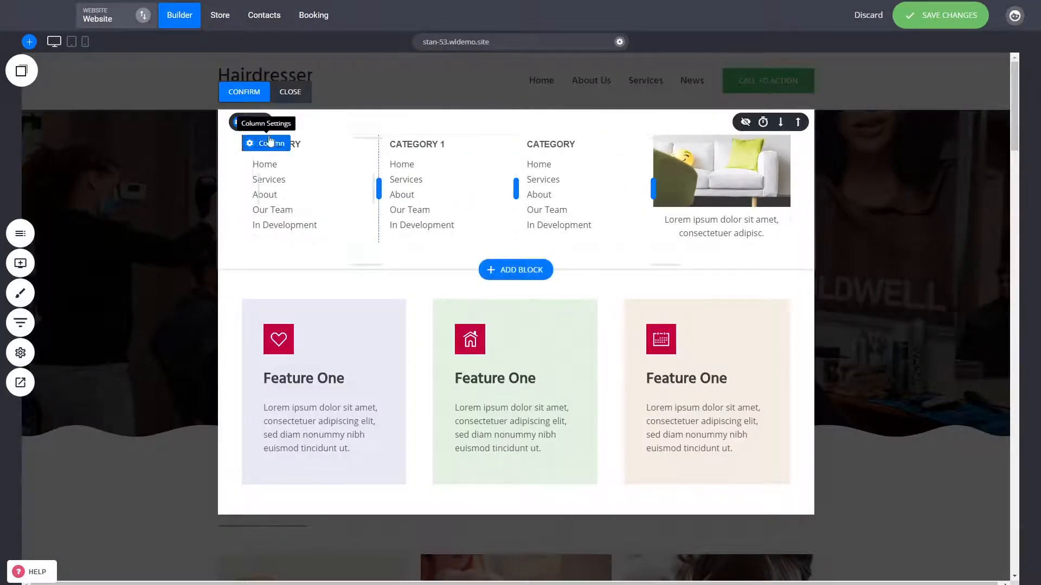
Delete the mega menu's original block containing the category link columns and the sofa image
click(337, 122)
click(545, 262)
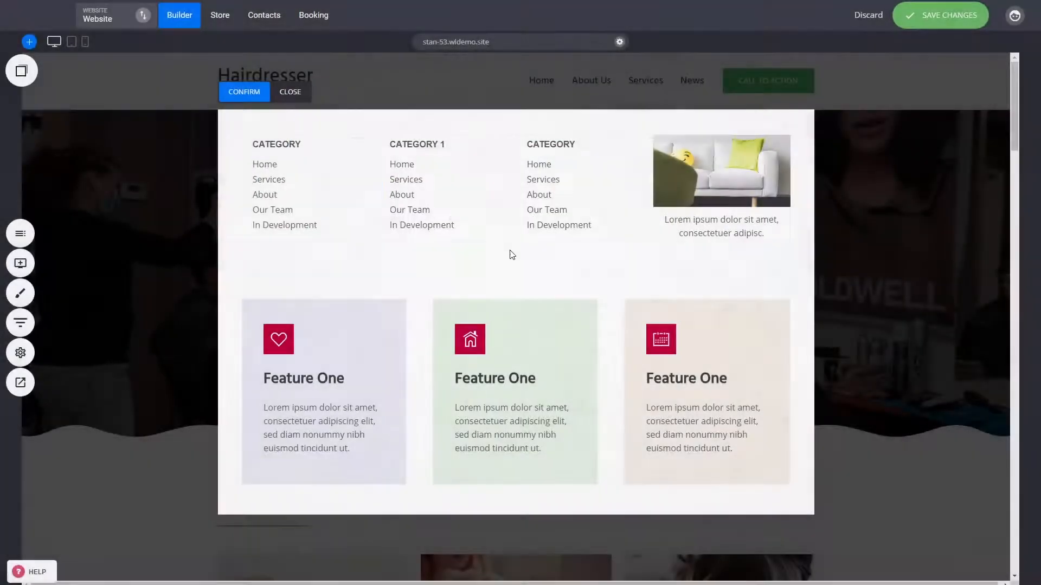
click(336, 121)
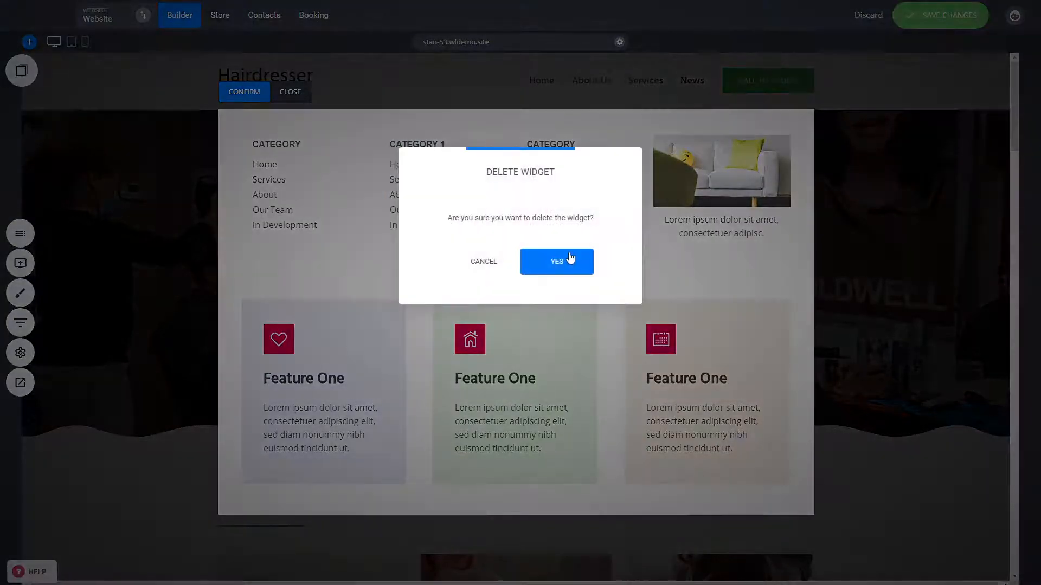
click(566, 260)
View the link options for the first card's heading in the mega menu
double_click(295, 225)
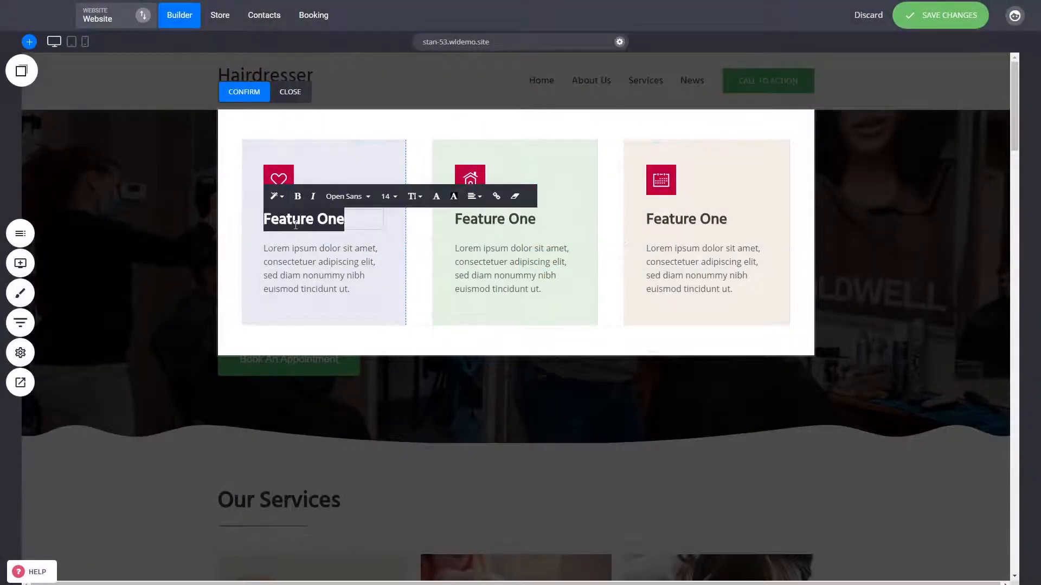
click(497, 198)
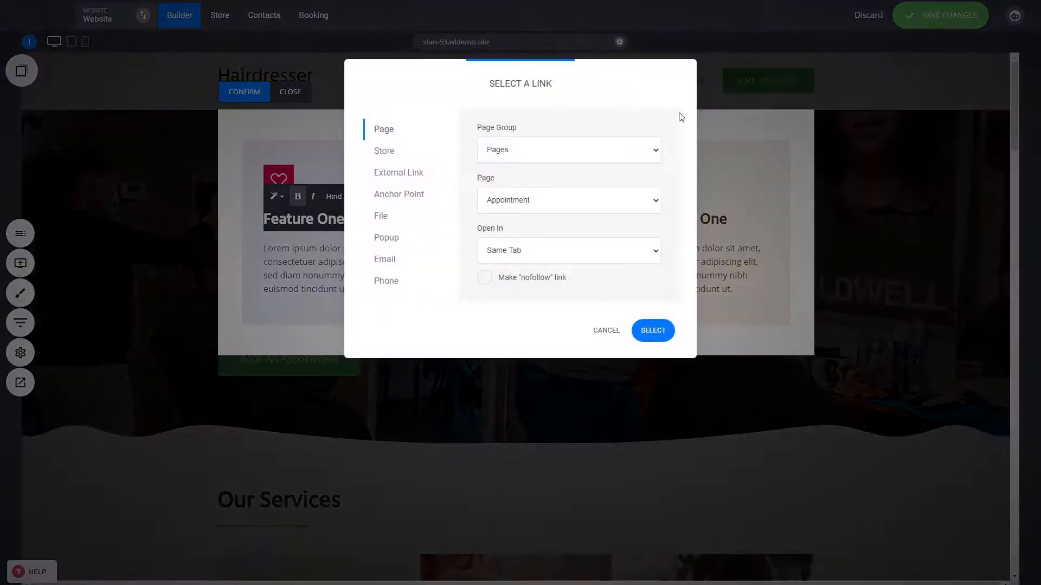
click(599, 340)
Change the headings of all three mega menu cards to Service One
double_click(302, 223)
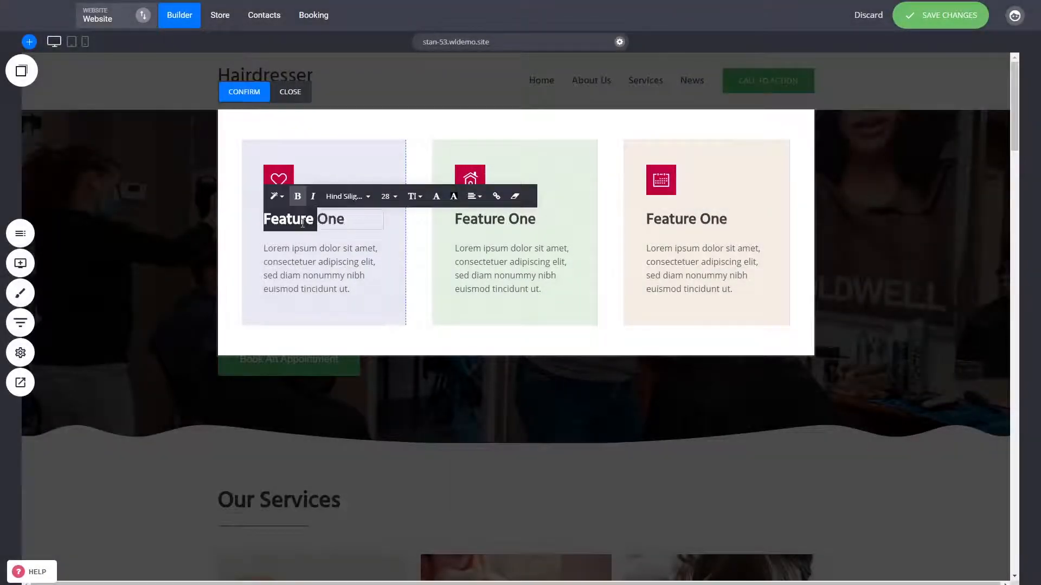
triple_click(303, 224)
text(Service One)
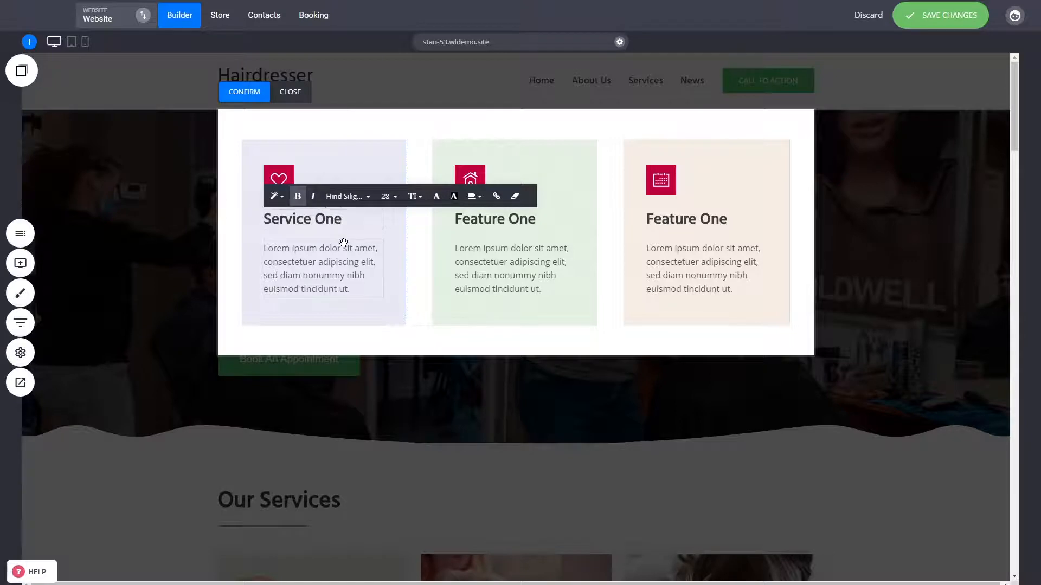
key(ctrl+a)
key(ctrl+c)
triple_click(522, 222)
key(ctrl+v)
triple_click(693, 225)
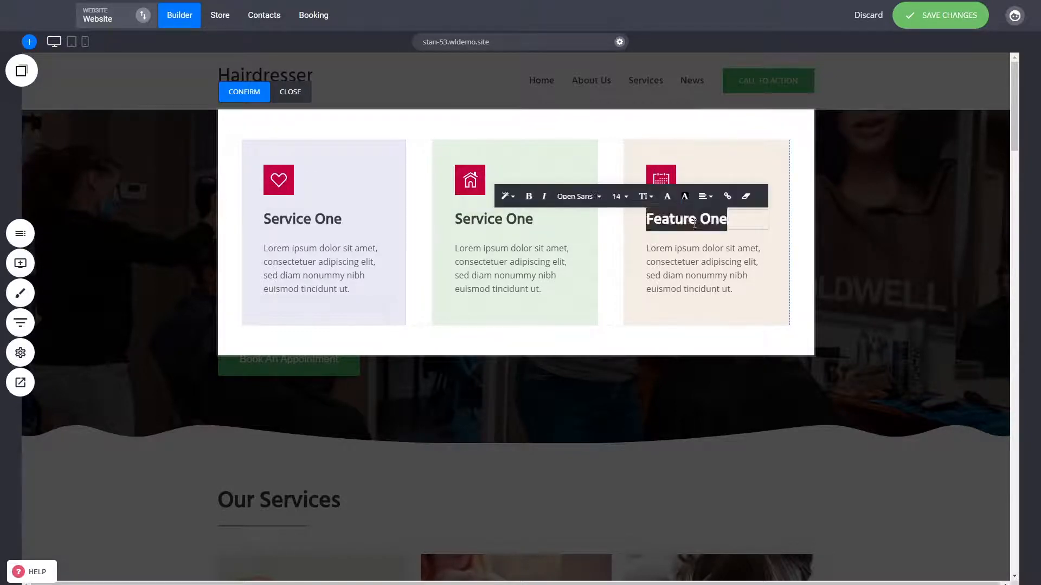
key(ctrl+v)
click(799, 265)
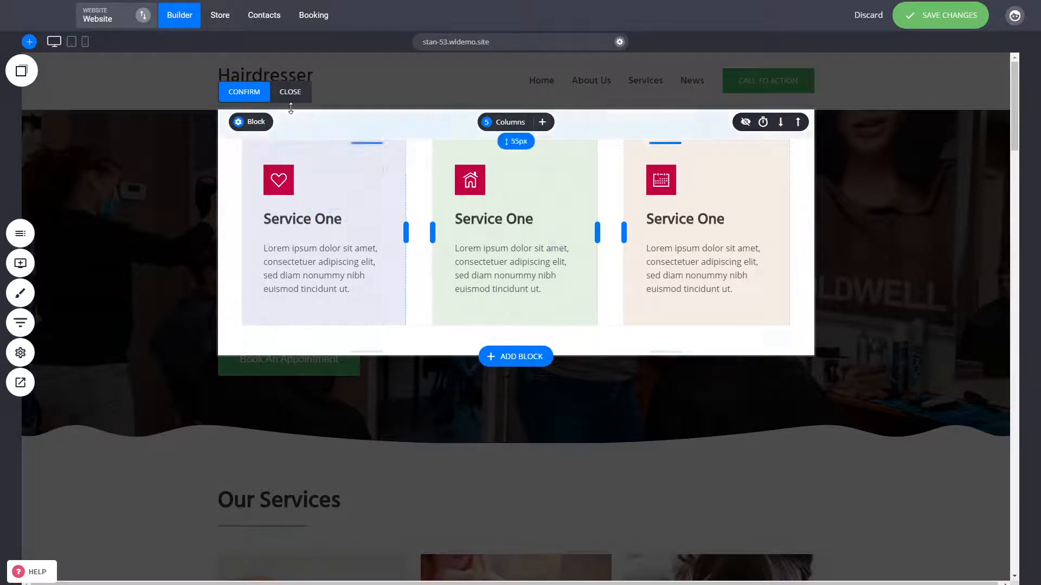
Confirm the mega menu edits and save the website changes
click(244, 92)
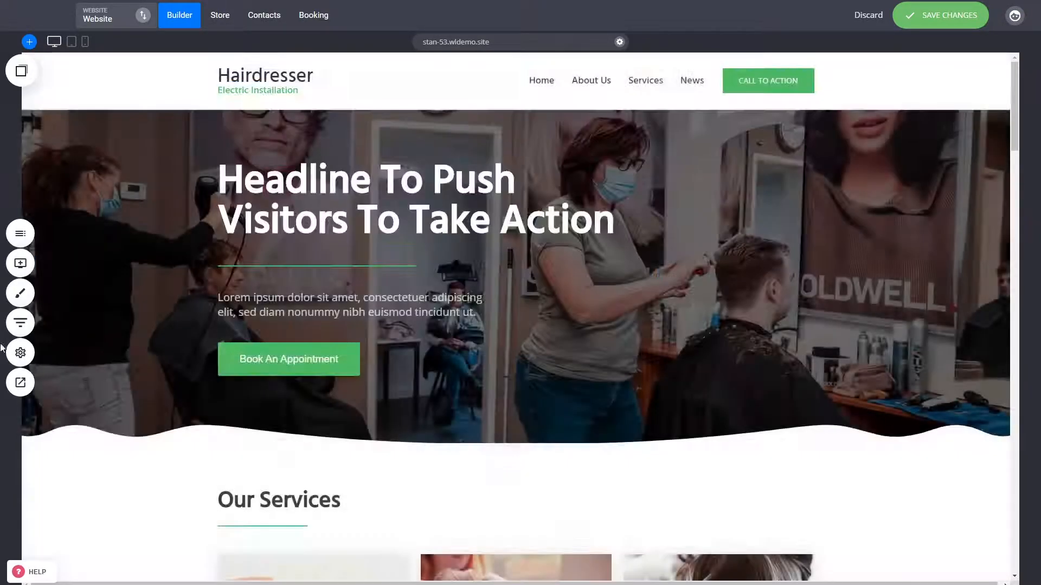
click(934, 19)
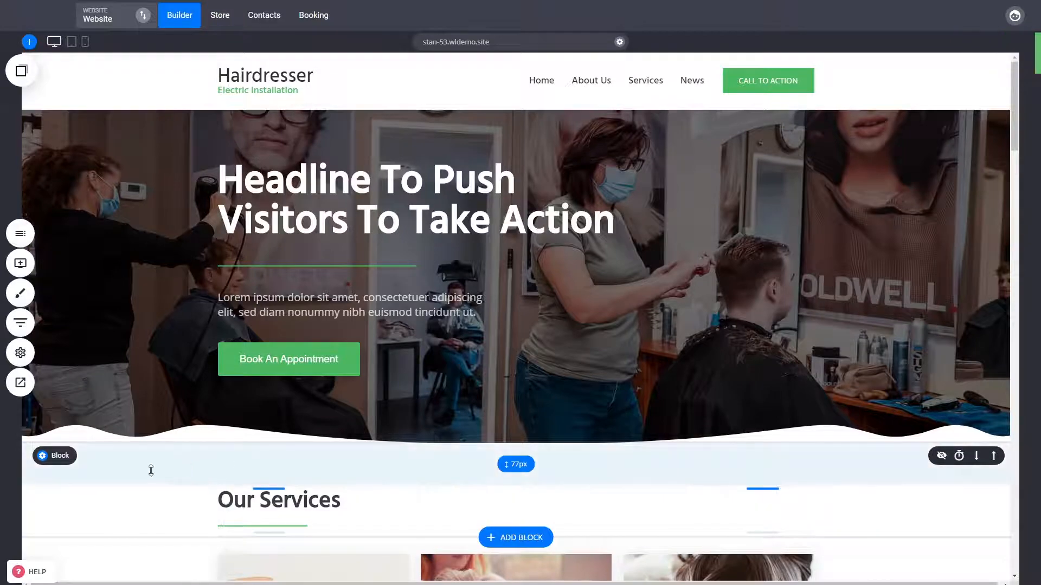
Preview the website and examine the Services submenu and the News mega menu in the header
click(16, 384)
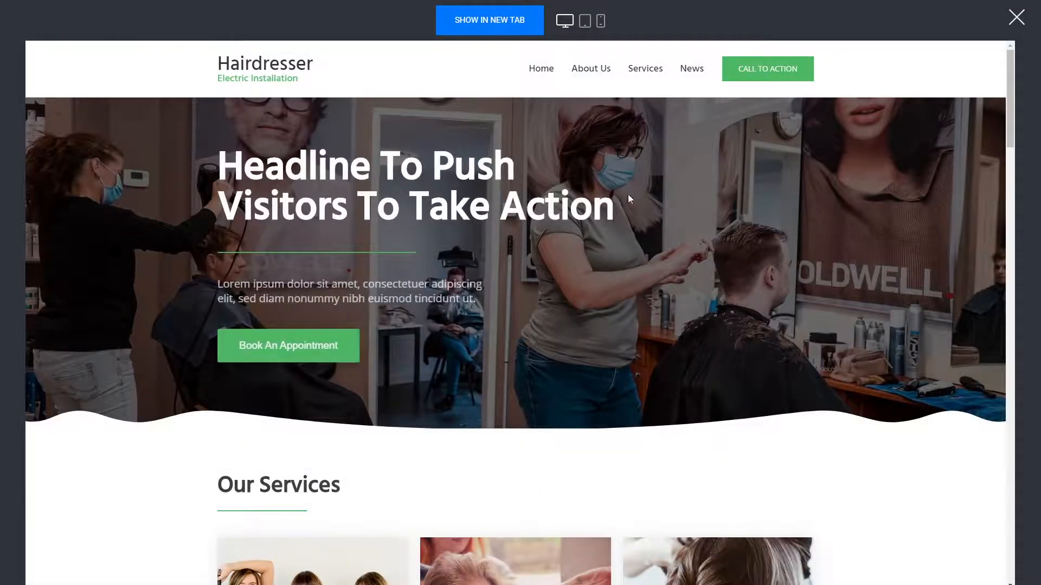
mouse_move(643, 73)
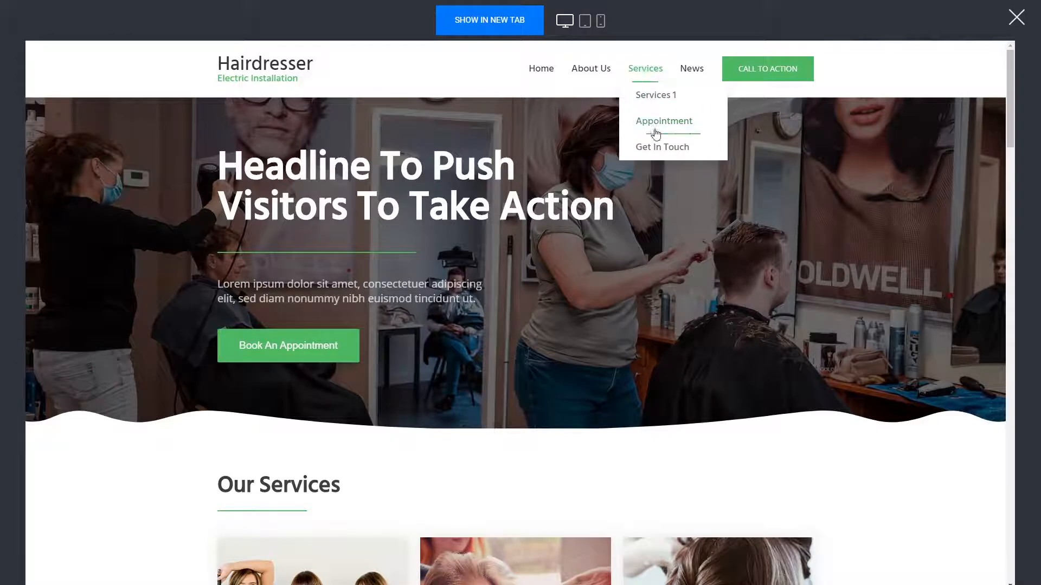
mouse_move(697, 72)
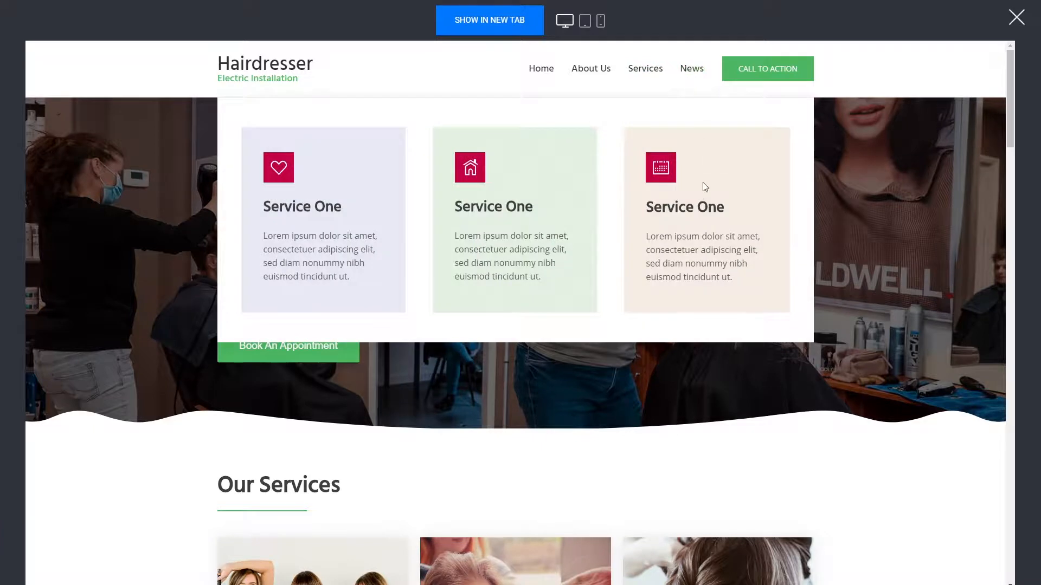
mouse_move(639, 73)
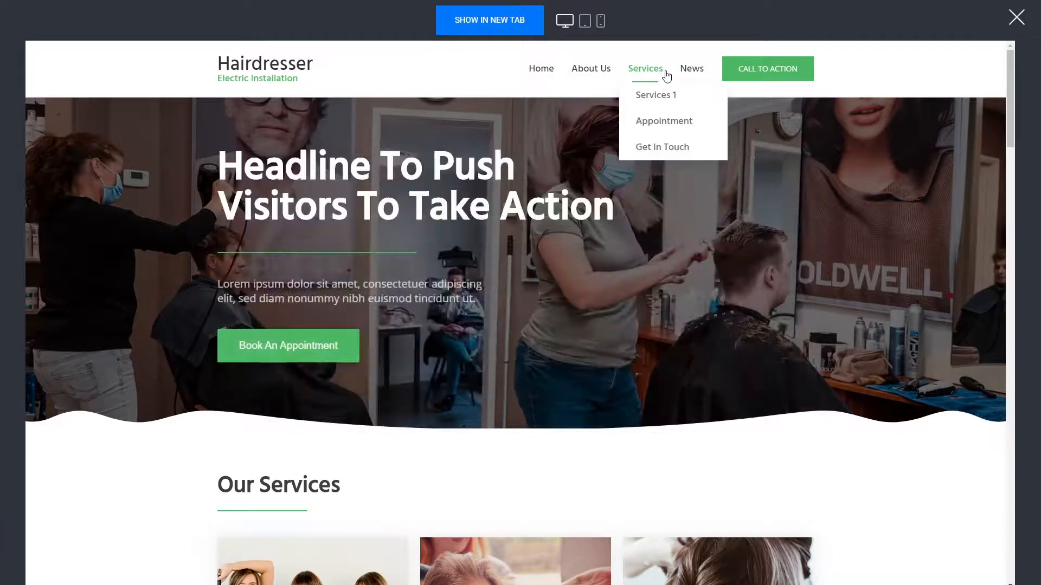
mouse_move(687, 74)
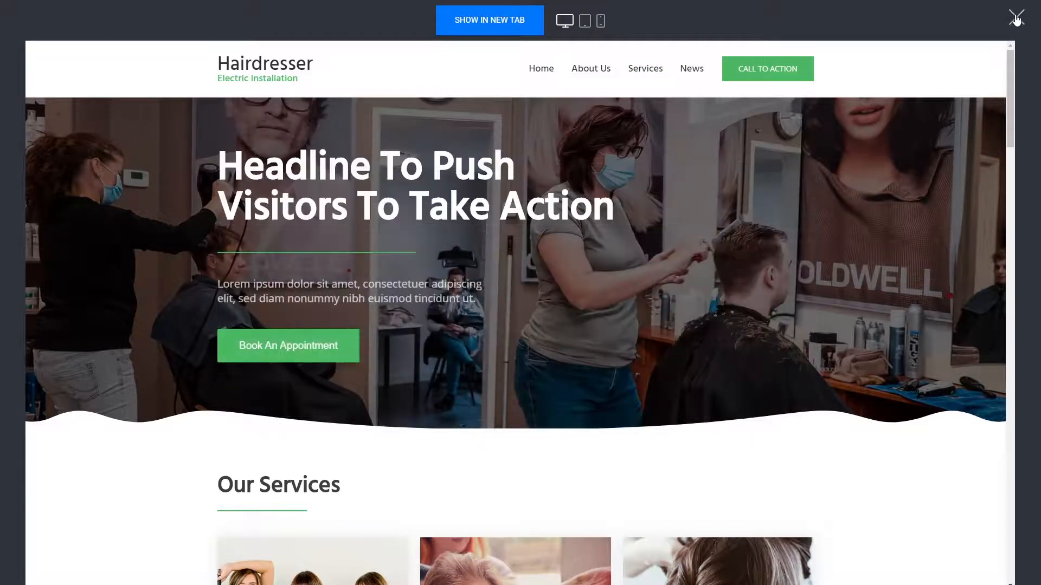
click(1016, 17)
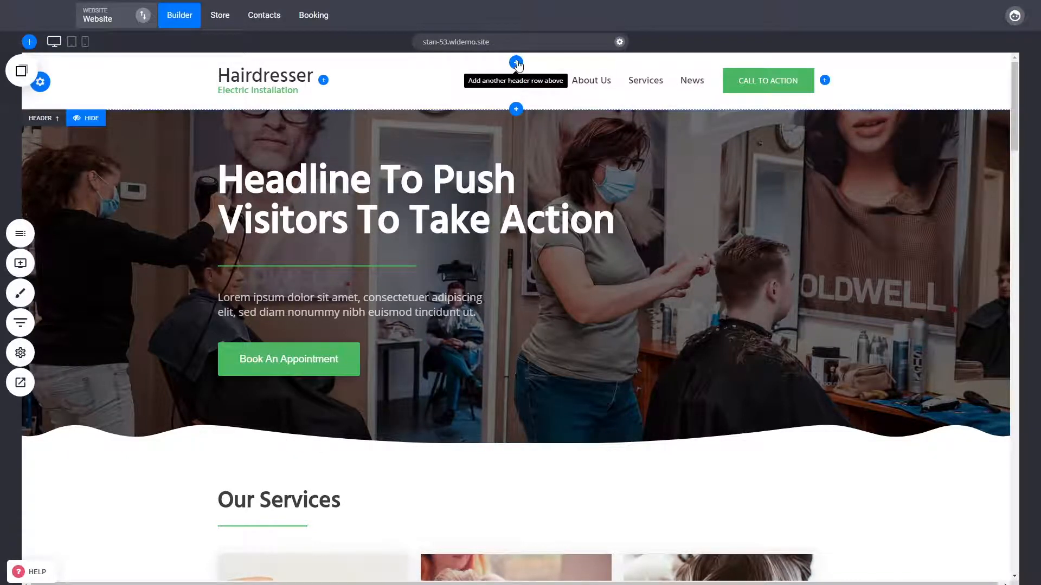
Add an empty header row above the existing one, delete it again and save the changes
click(516, 62)
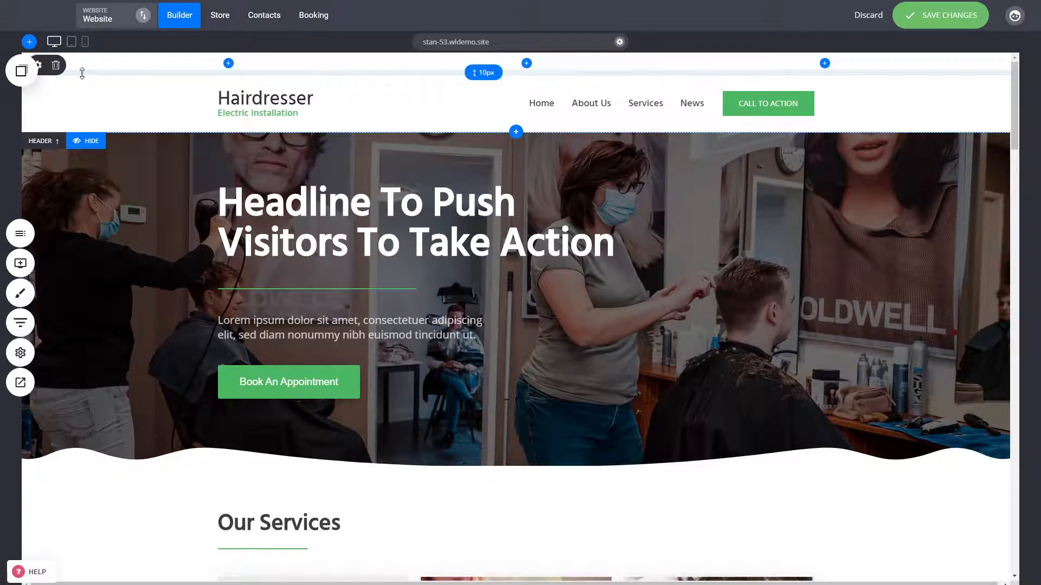
click(56, 65)
click(547, 260)
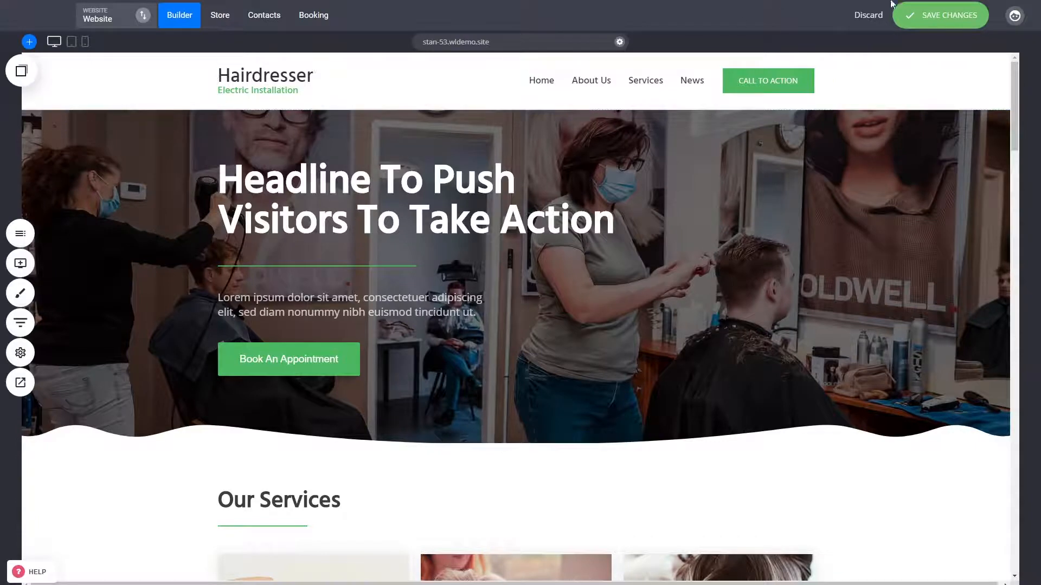
click(950, 23)
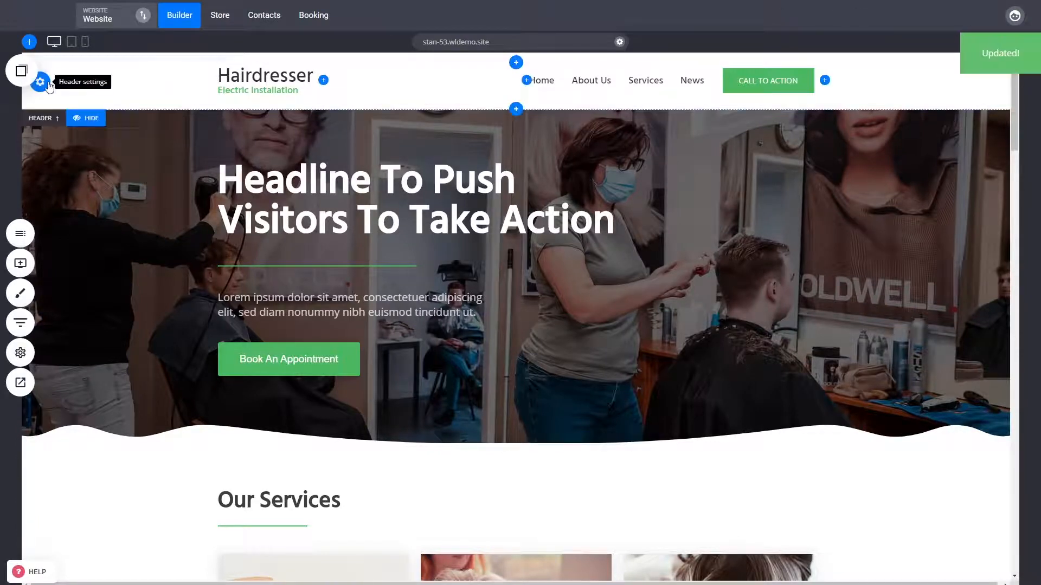
Try the On Top - Full-width header layout and set the header layout to On Top - Compact
click(47, 85)
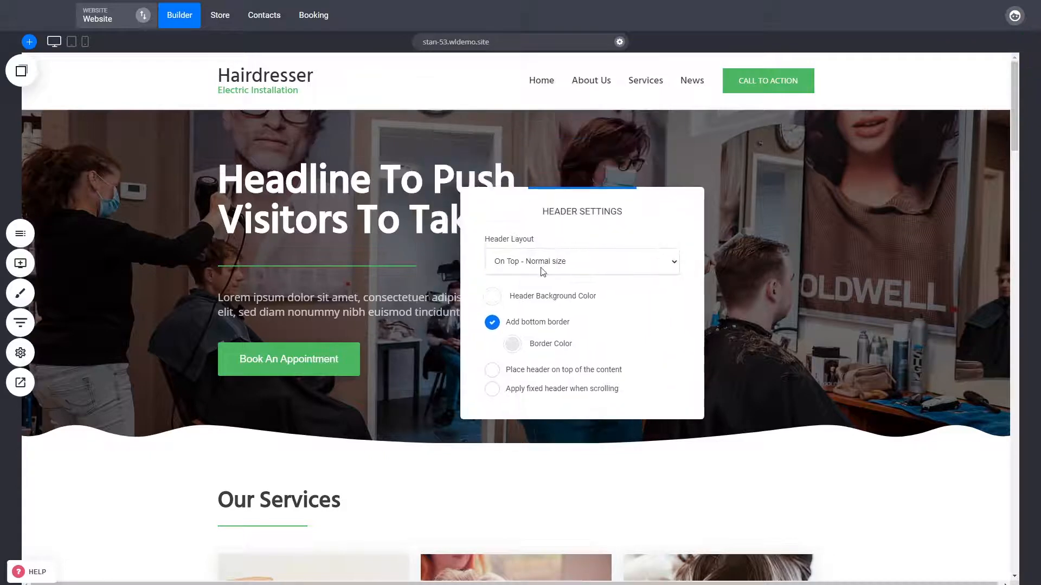
click(539, 293)
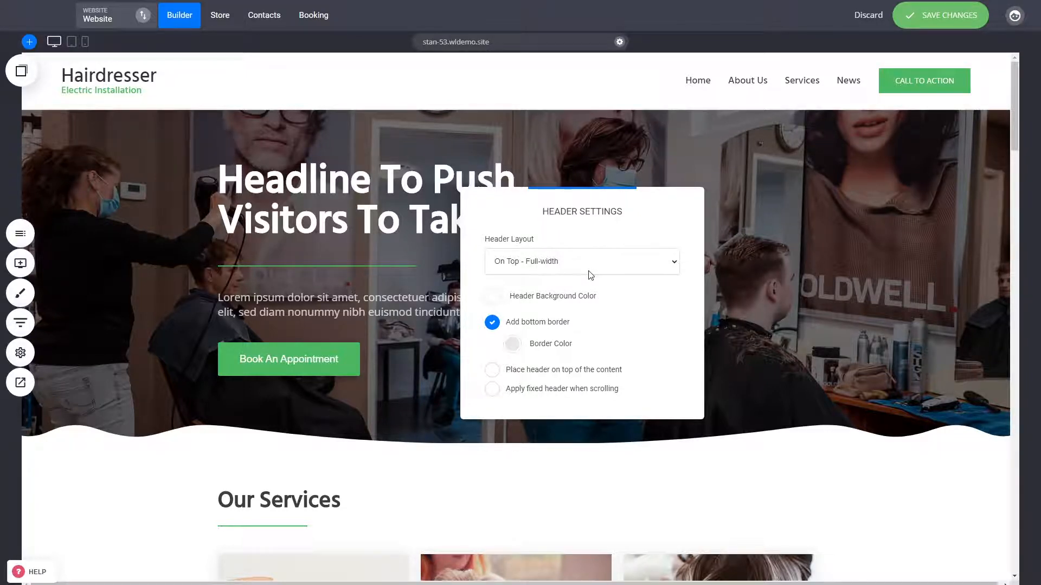
click(545, 306)
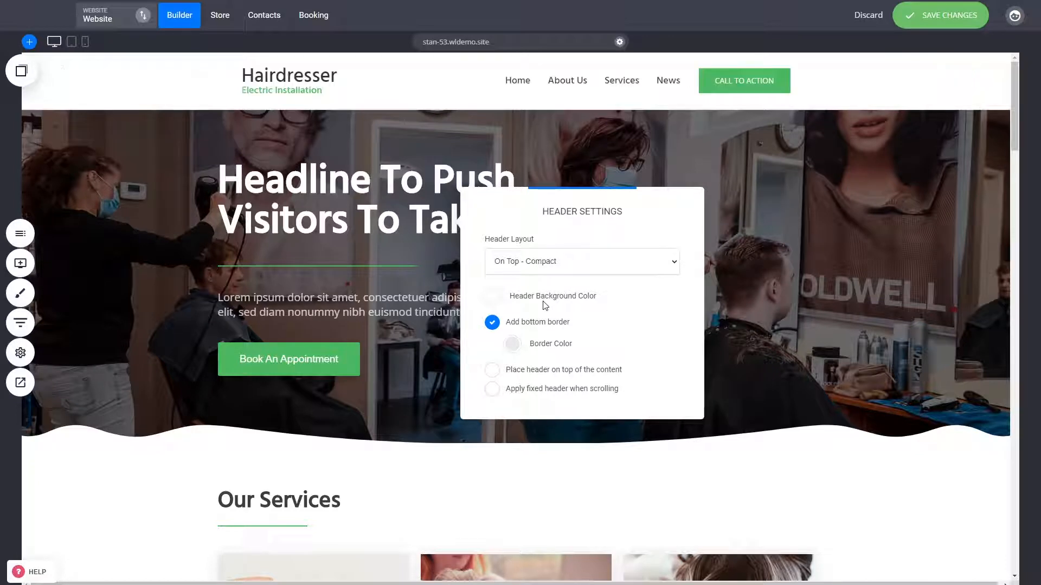
Try a grey CDCDCD header background colour and restore it to white FFFFFF
click(493, 297)
click(494, 332)
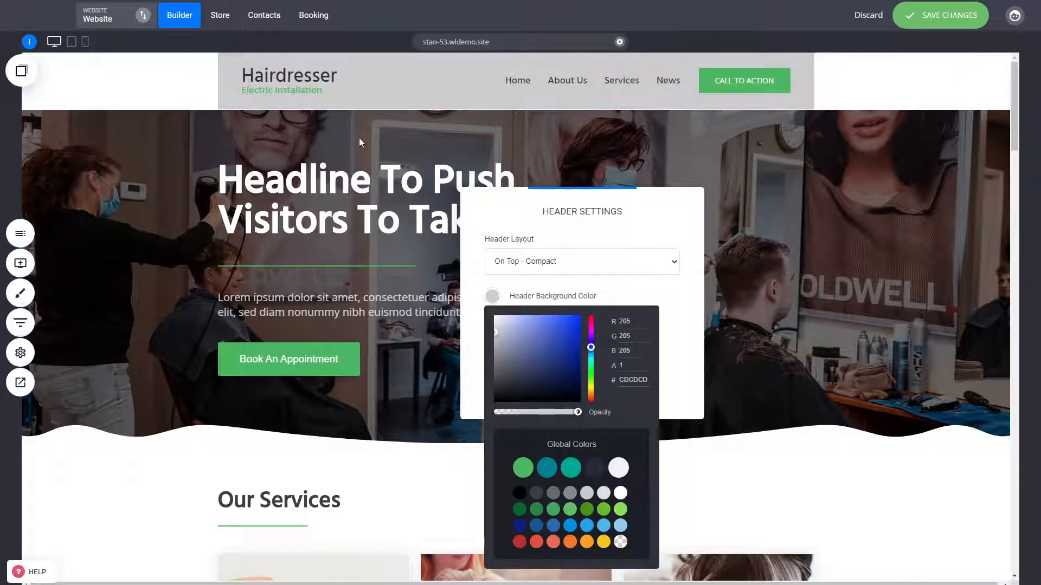
drag(500, 327, 486, 315)
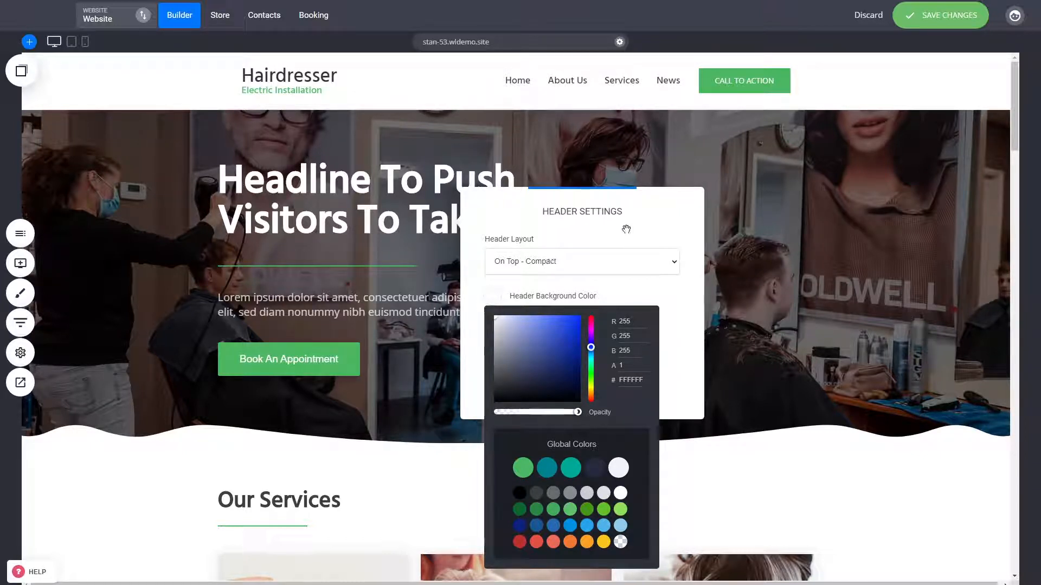
click(678, 294)
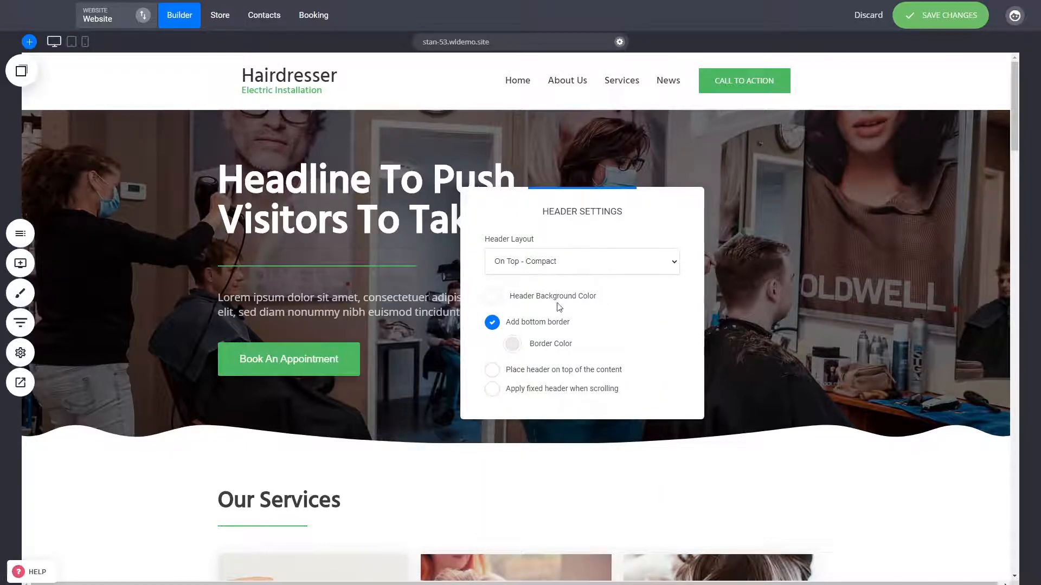
Close the header settings, increase the top spacing of the hero block and save the website changes
click(847, 145)
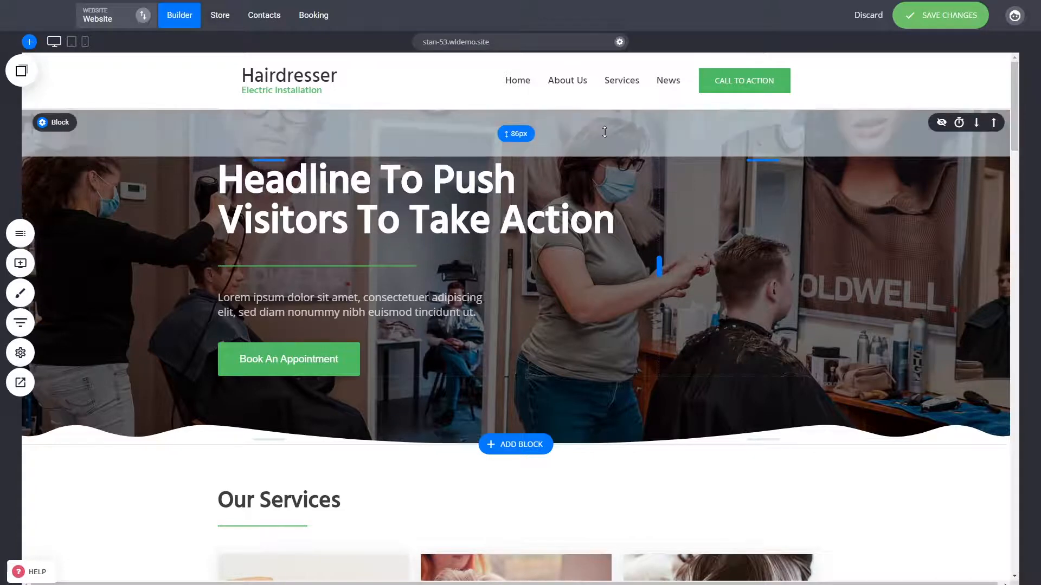
drag(604, 132, 545, 179)
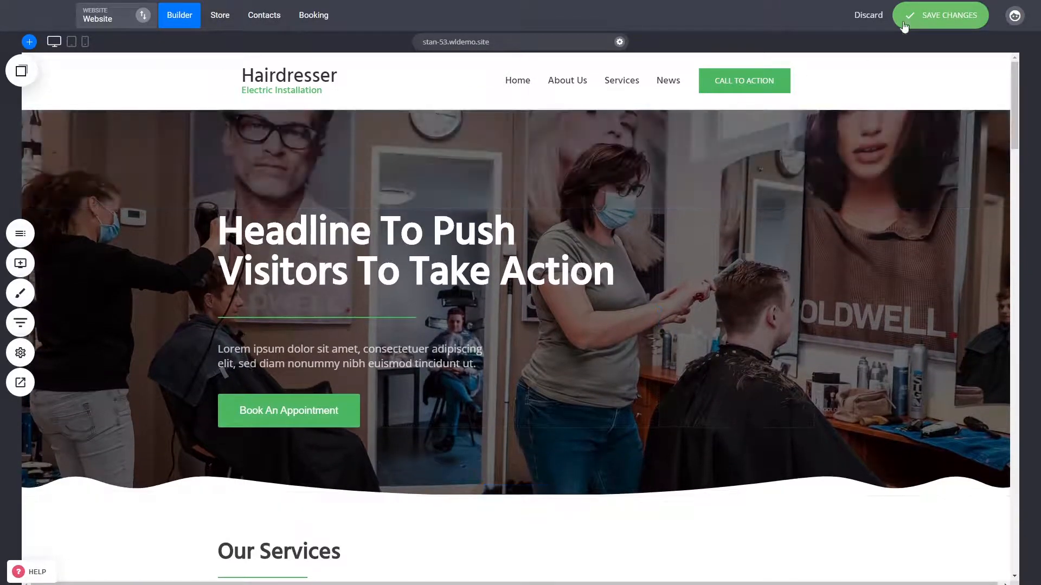
click(914, 19)
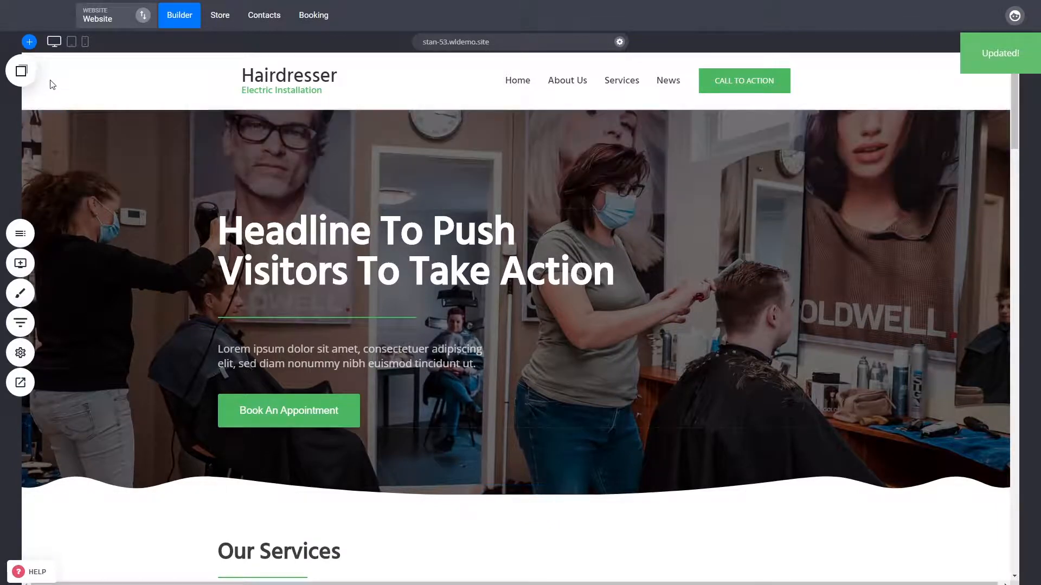
Place the header on top of the content and slightly increase the top spacing of the hero block
mouse_move(256, 89)
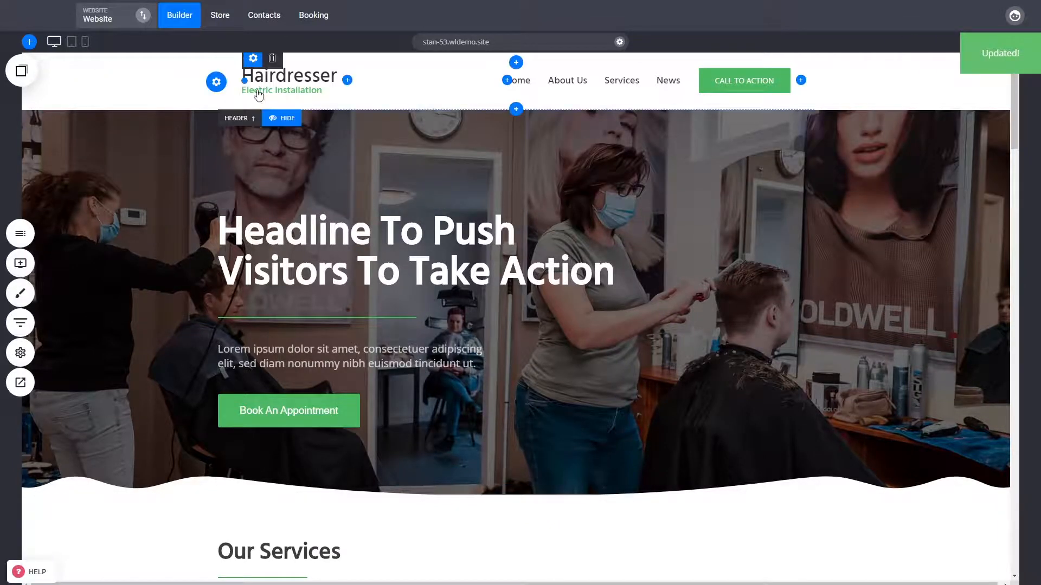
click(217, 82)
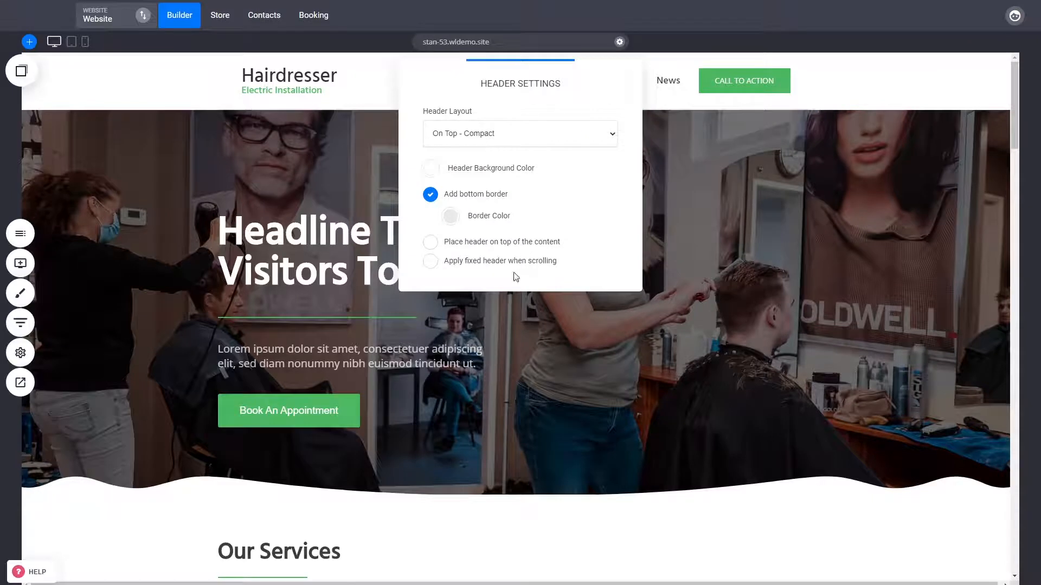
click(476, 249)
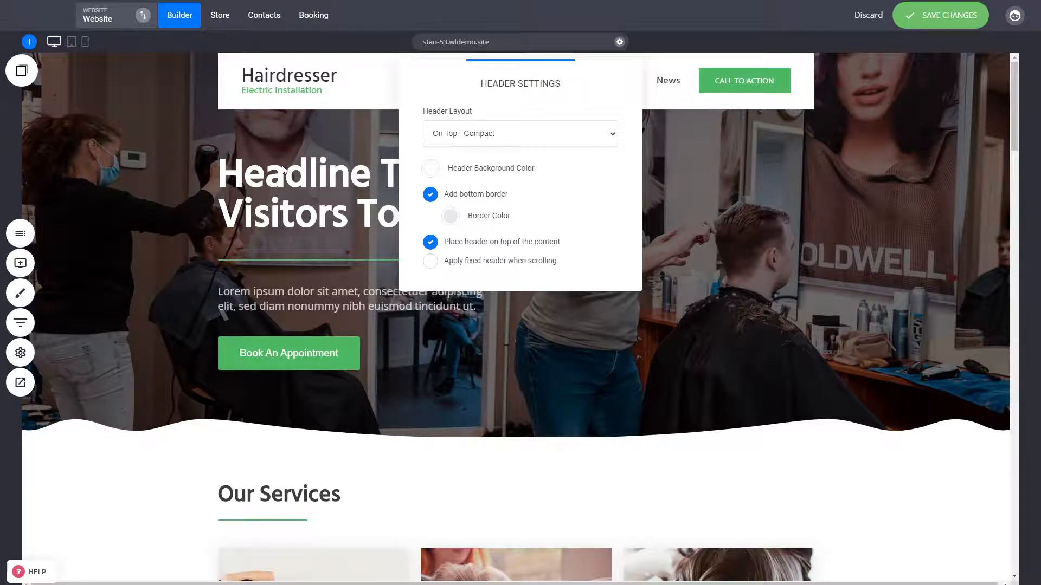
click(336, 194)
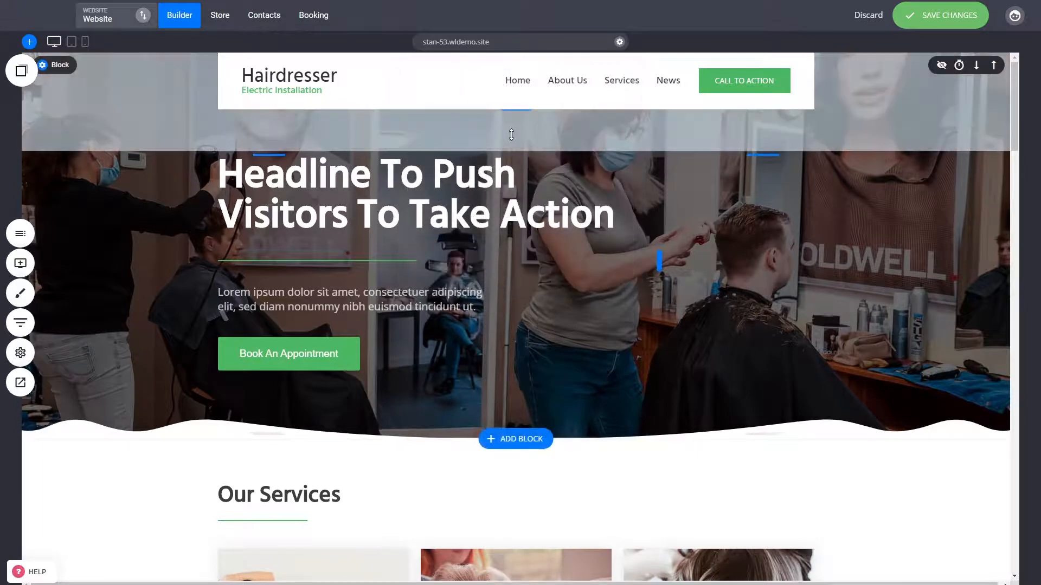
drag(512, 141, 512, 146)
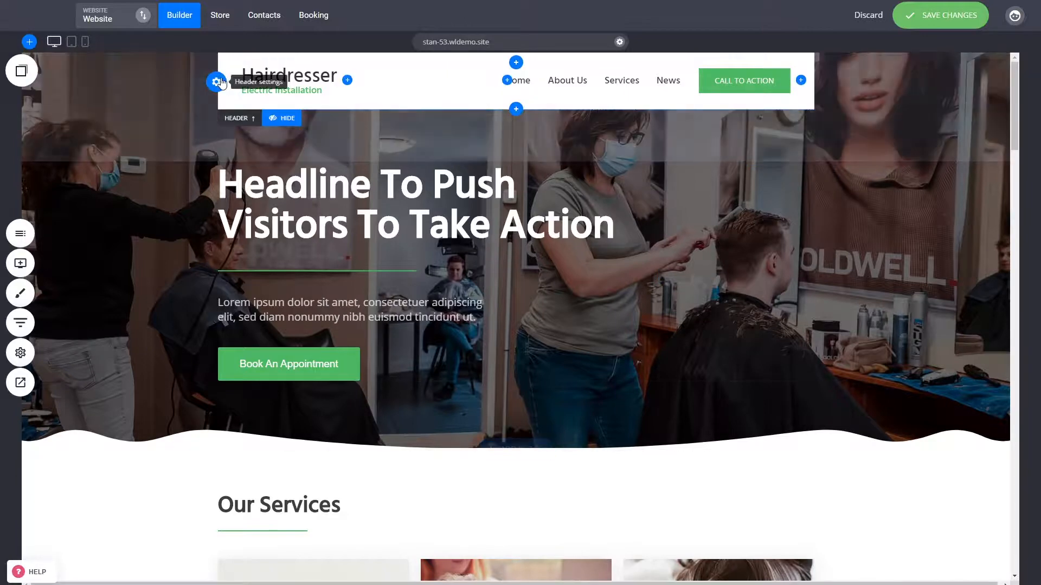
Try the On Top - Normal size header layout, return to On Top - Compact and review the header background colour options
click(219, 81)
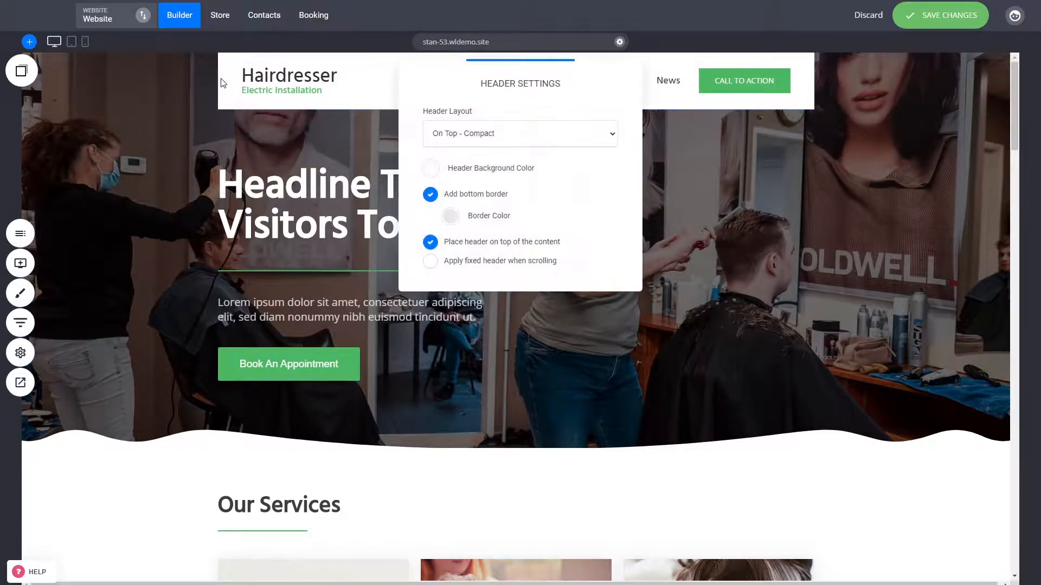
click(478, 157)
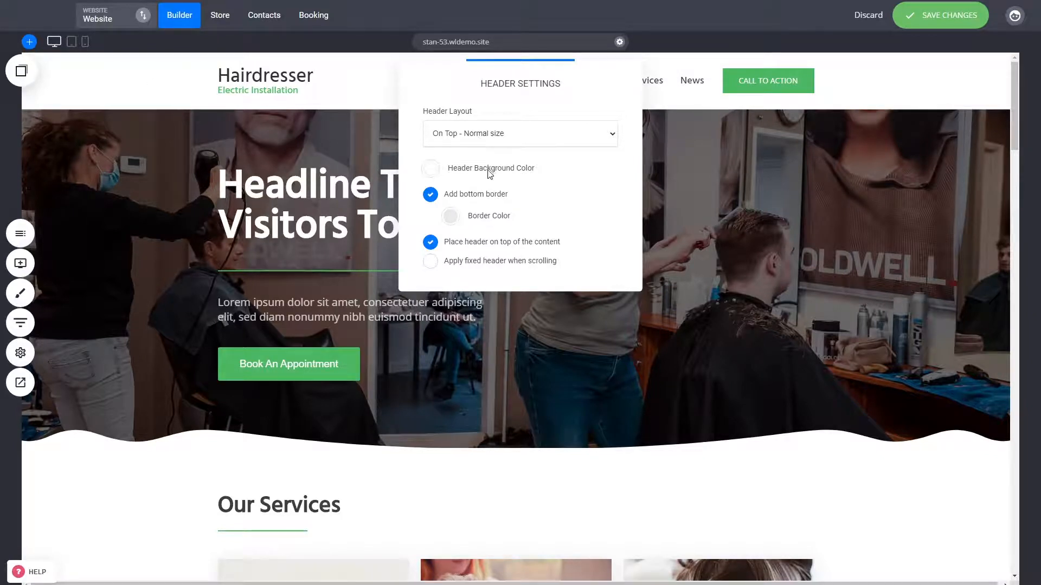
click(488, 171)
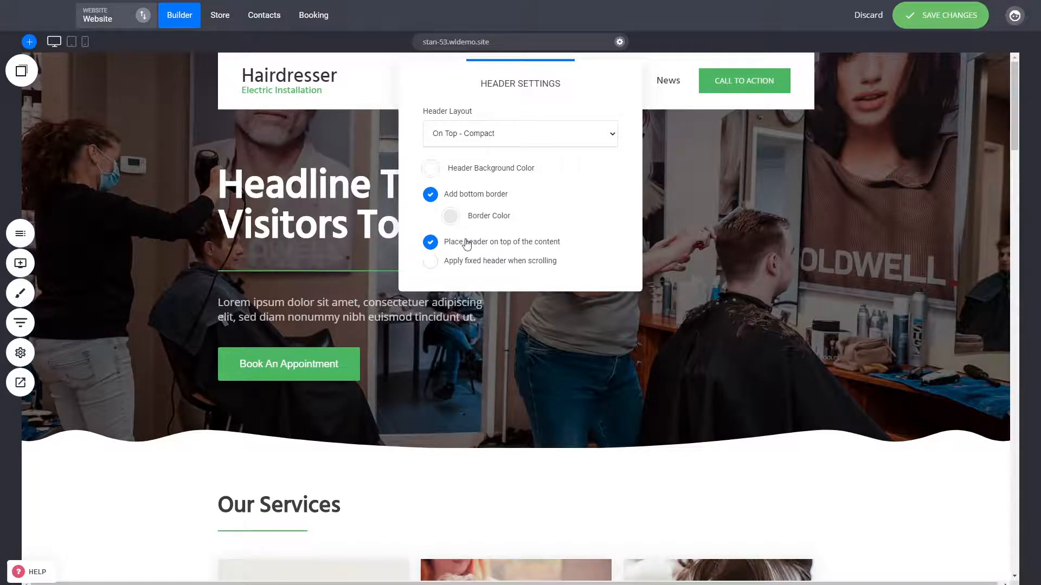
click(511, 247)
click(510, 246)
click(428, 169)
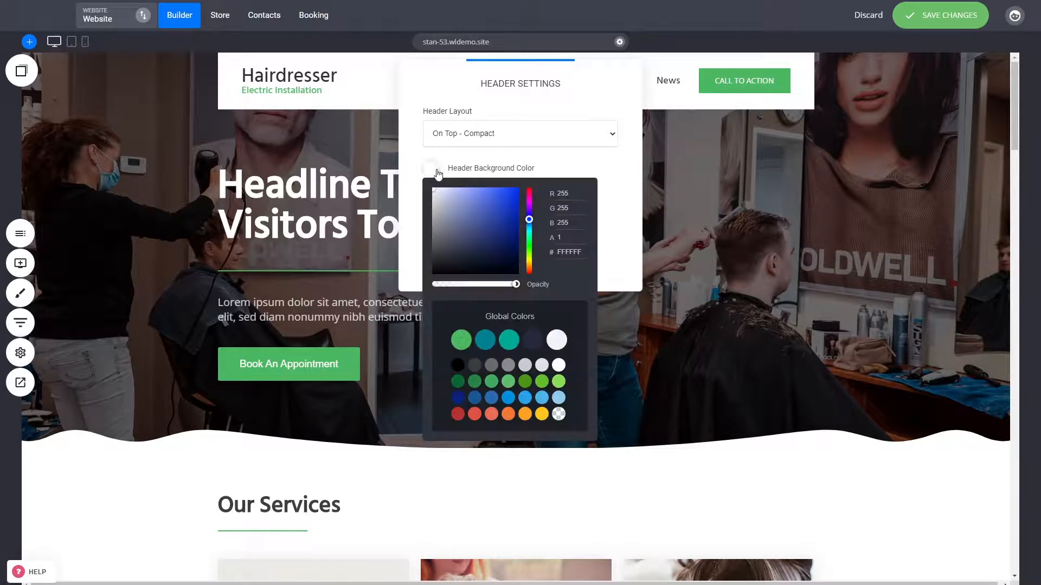
click(640, 197)
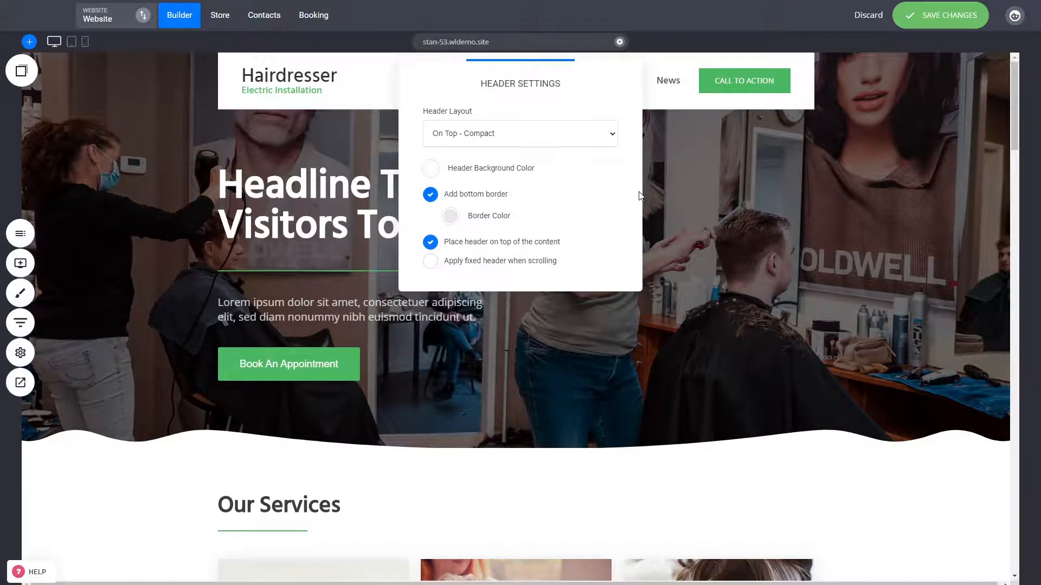
Apply a fixed header when scrolling and save the website changes
click(525, 266)
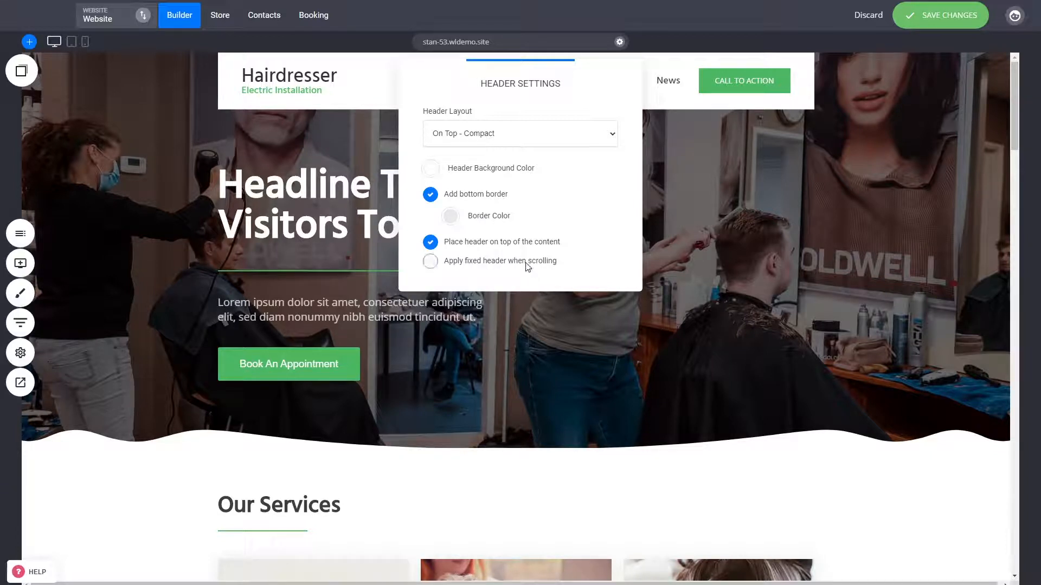
click(736, 204)
click(941, 16)
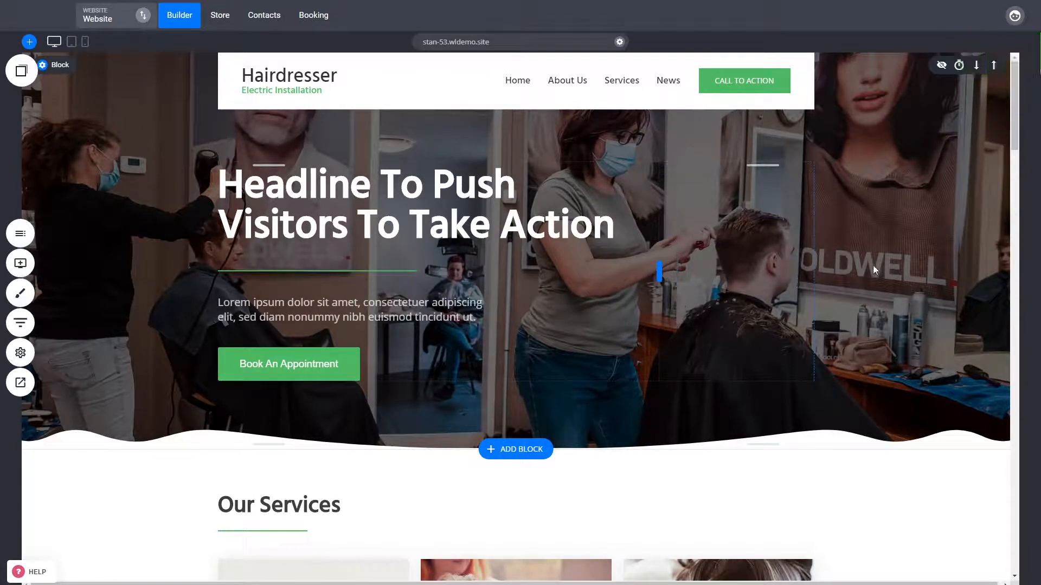
Examine how the header behaves while scrolling the page and review the separate settings of the fixed header
scroll(873, 265, down, 4)
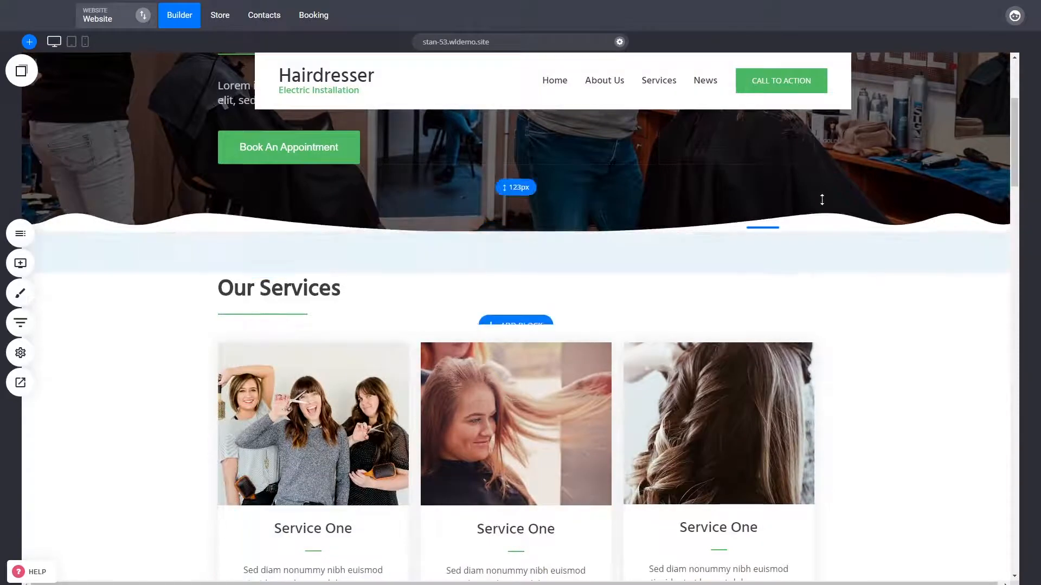
scroll(782, 340, up, 4)
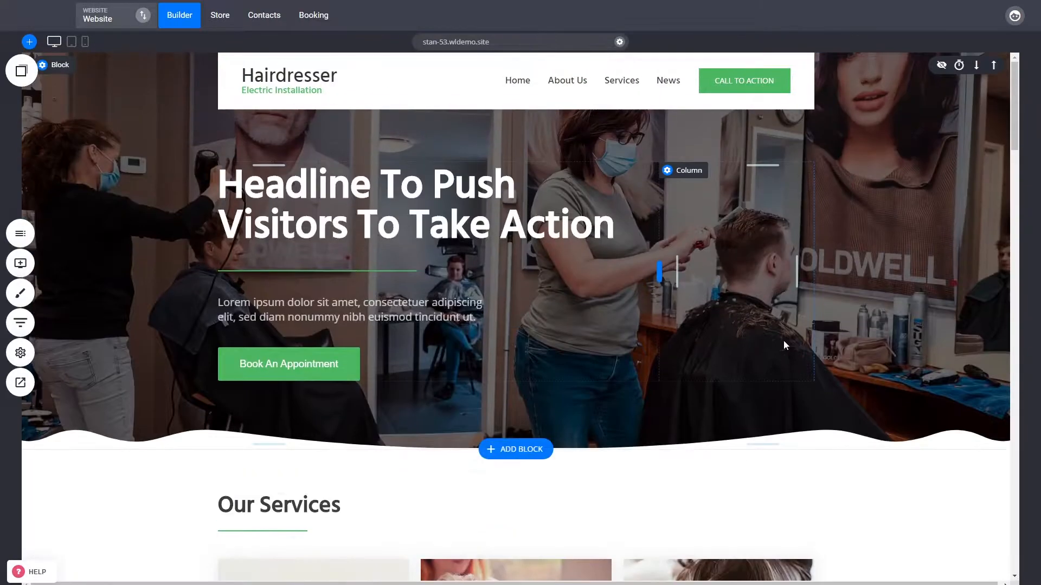
scroll(647, 313, down, 4)
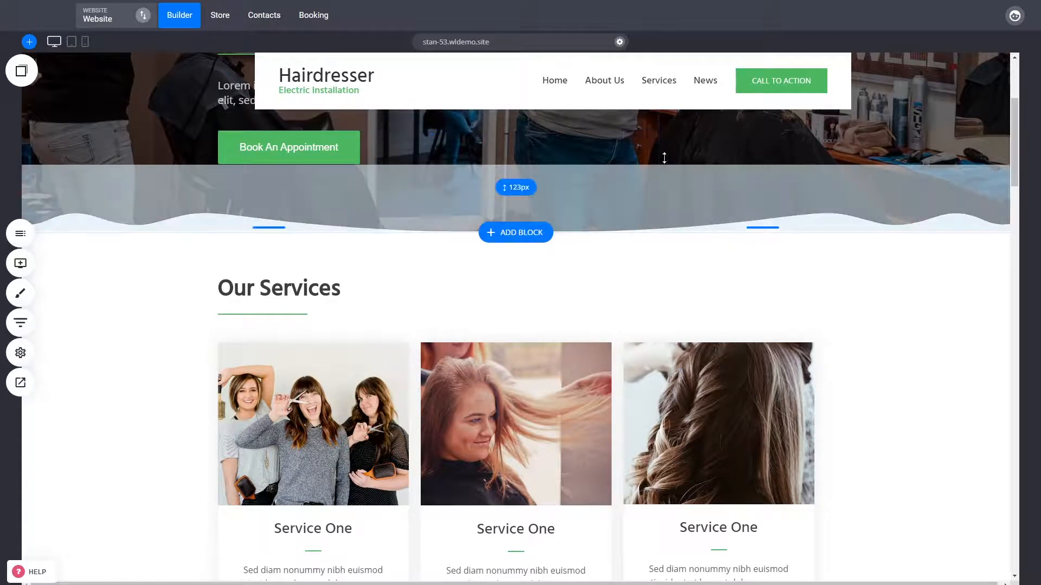
click(274, 82)
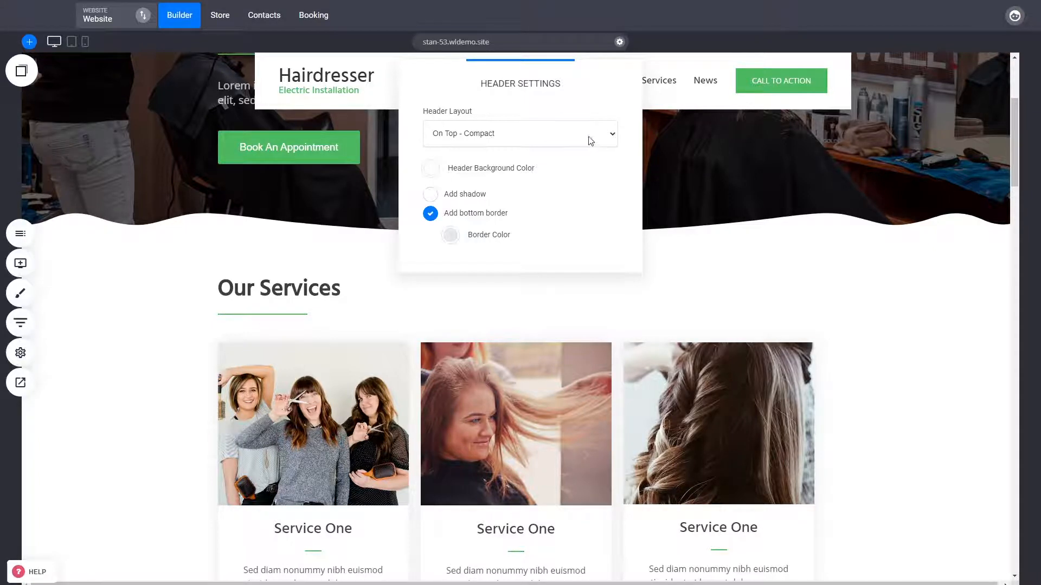
click(778, 127)
Delete the call-to-action button from the fixed header and set its background to the off-white global colour
click(787, 60)
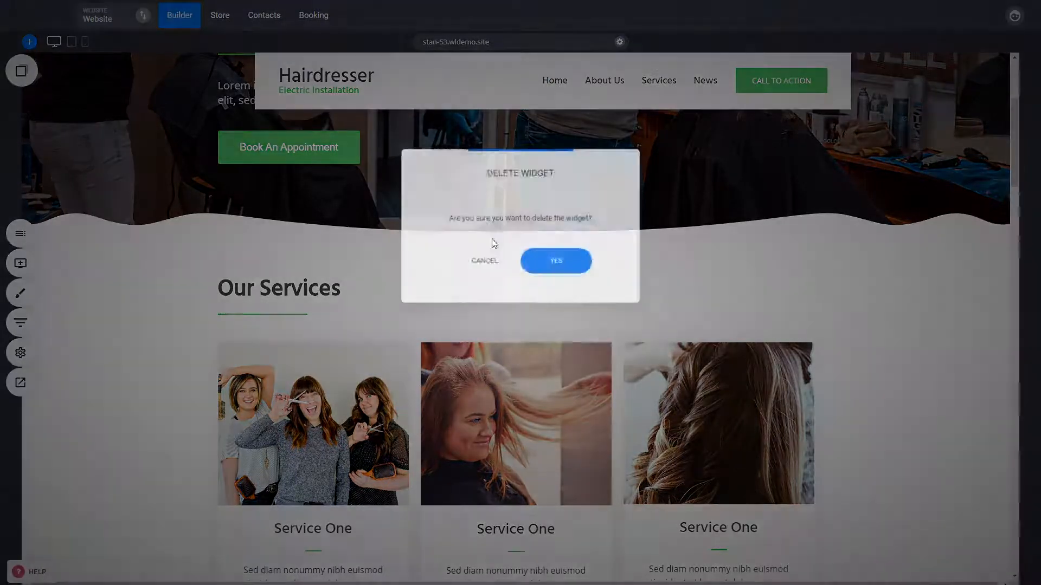
click(557, 262)
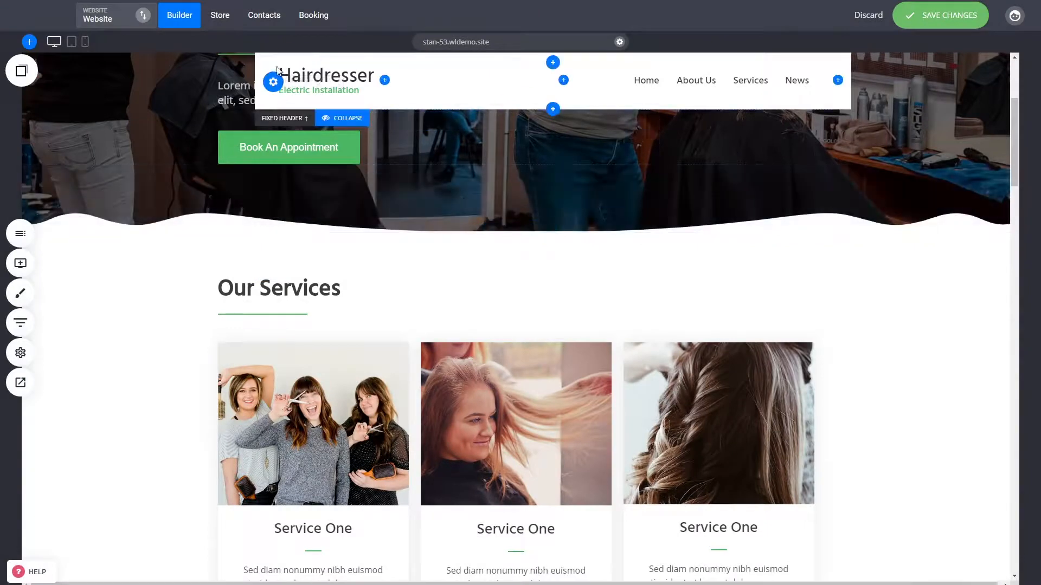
click(430, 168)
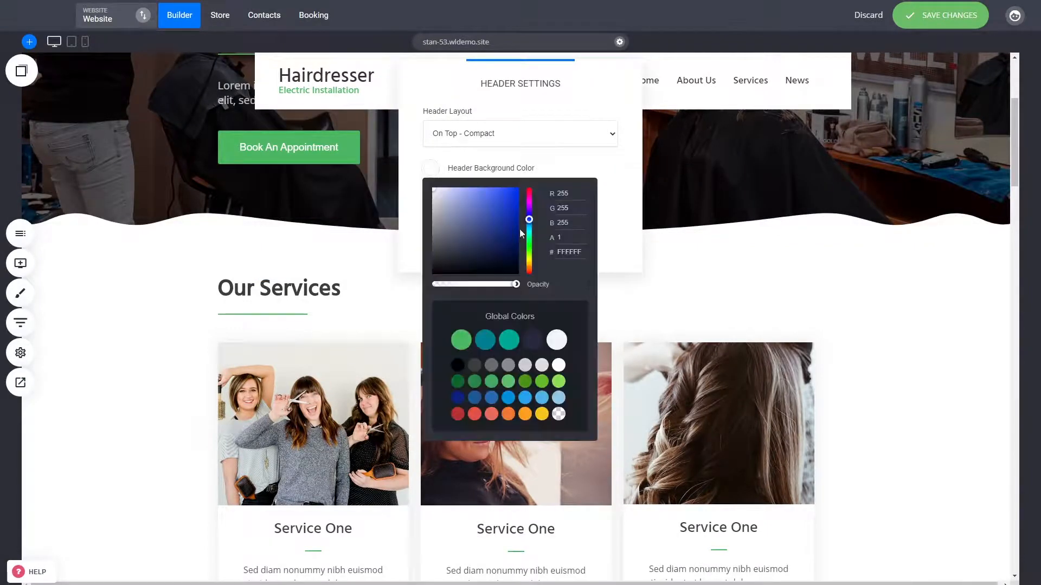
click(557, 339)
click(729, 182)
click(728, 182)
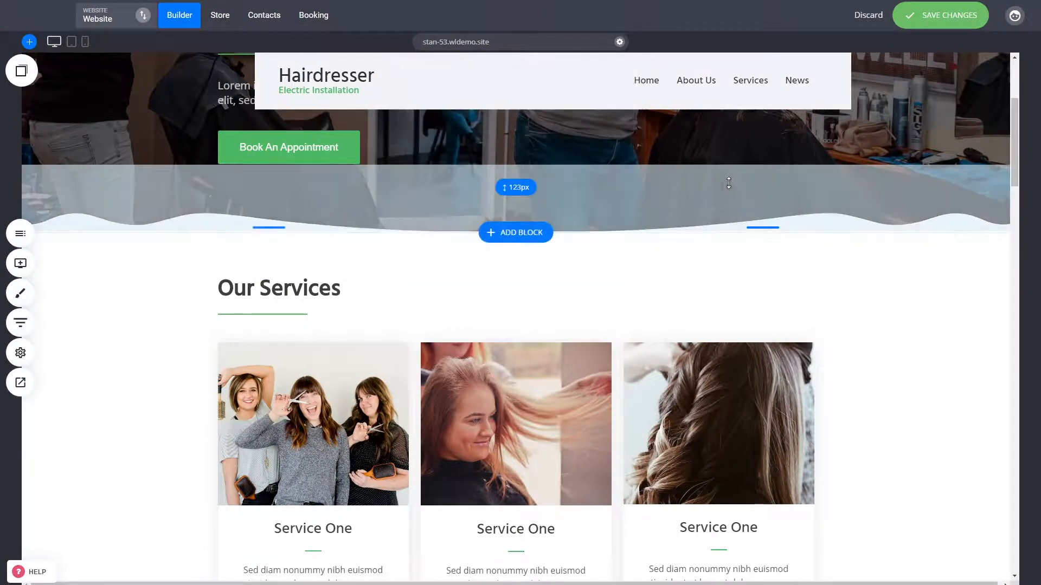
Compare the normal and fixed headers, then collapse the fixed header to save editing space and expand it again
scroll(829, 278, up, 4)
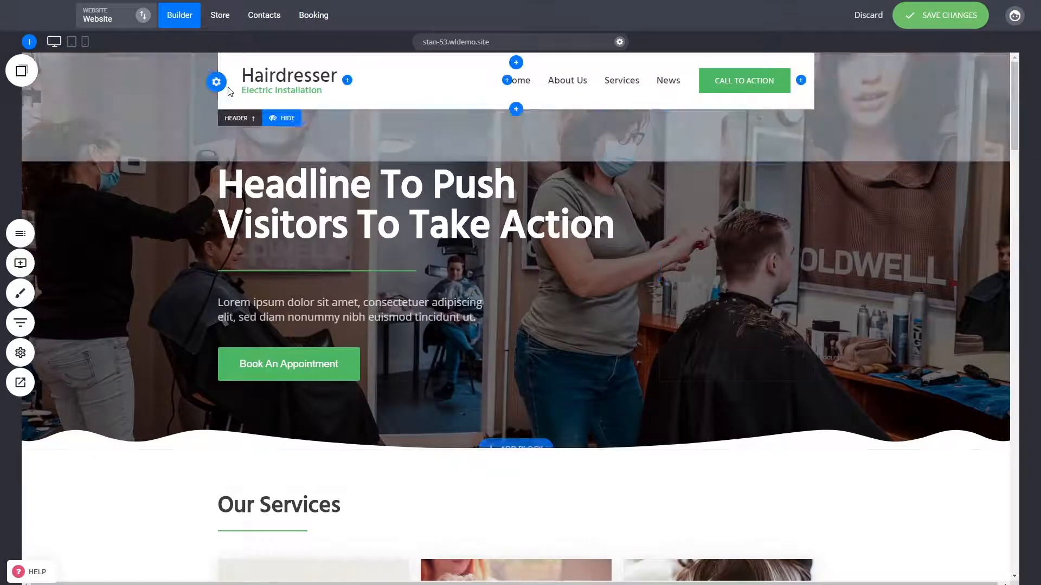
scroll(659, 285, down, 5)
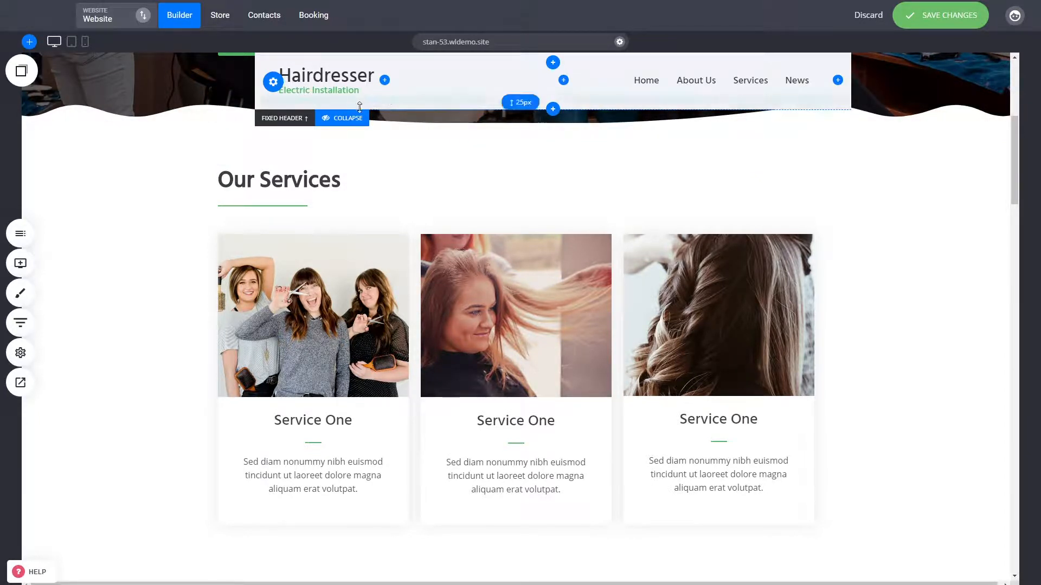
click(351, 123)
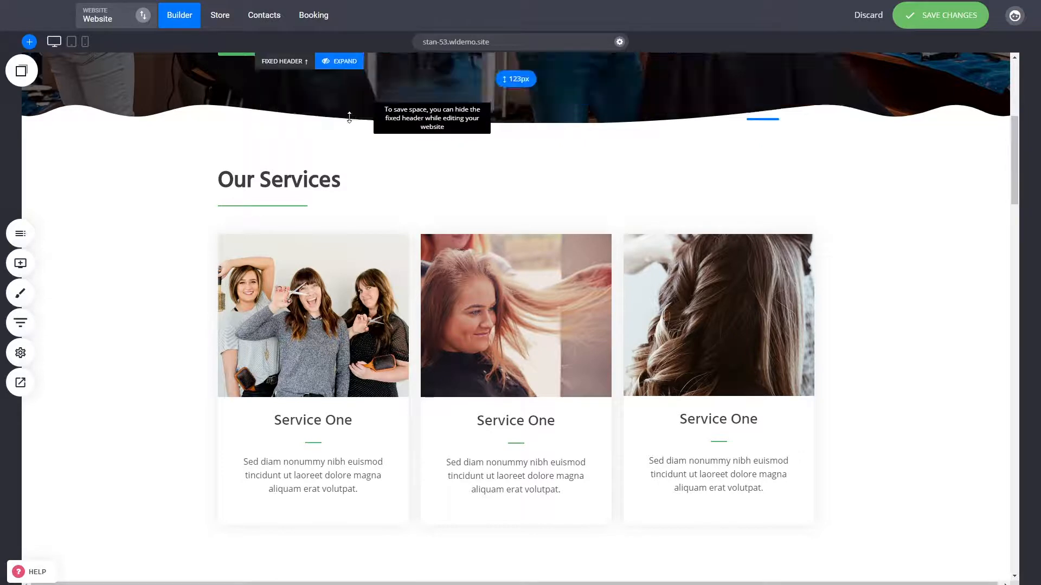
scroll(850, 404, up, 6)
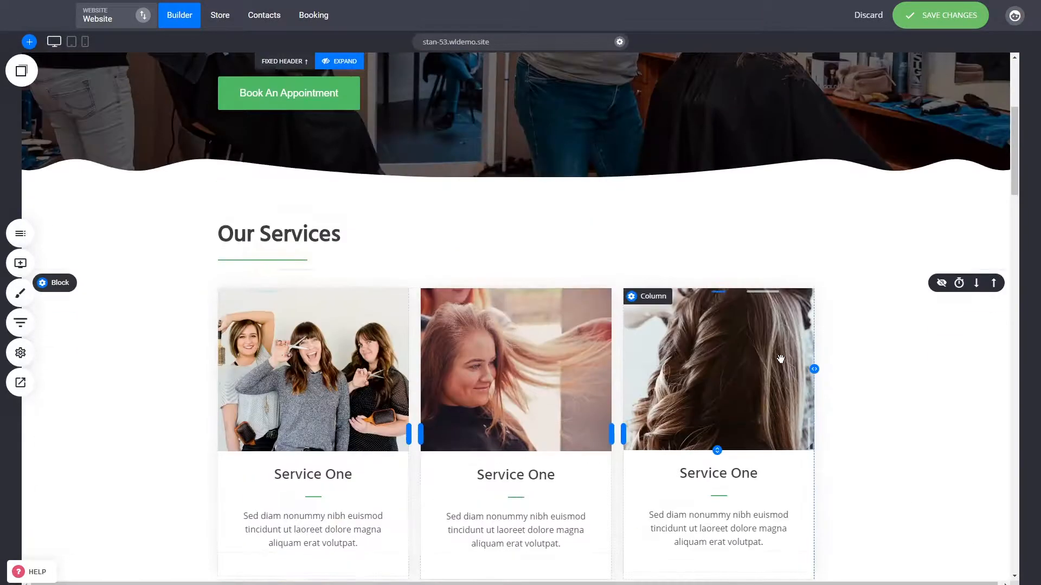
scroll(596, 271, down, 3)
click(345, 61)
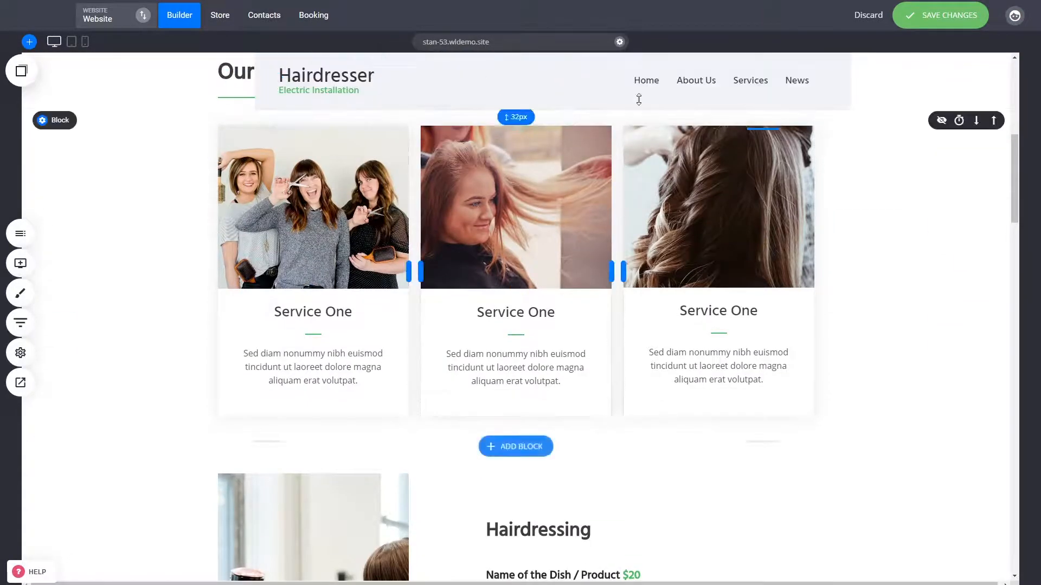
scroll(889, 336, down, 5)
scroll(892, 337, up, 5)
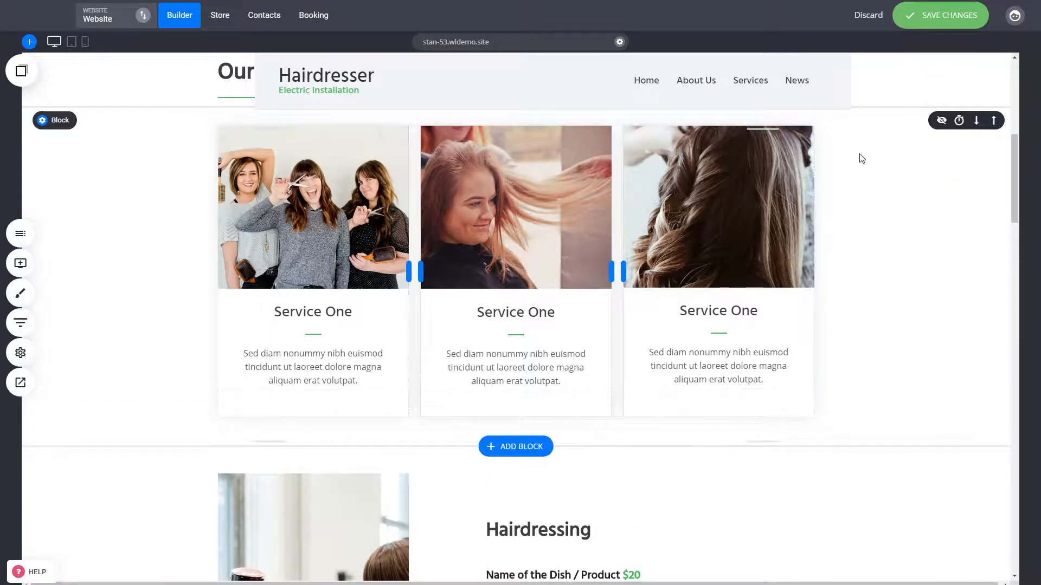
scroll(861, 158, down, 3)
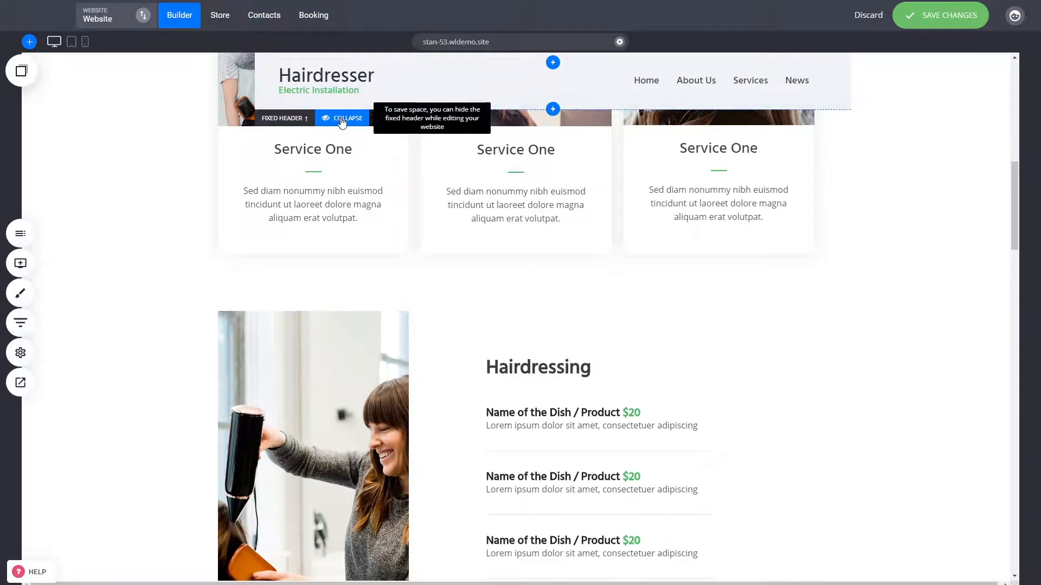
Collapse the fixed header and check how the page content looks without it while scrolling
click(345, 116)
scroll(892, 230, up, 5)
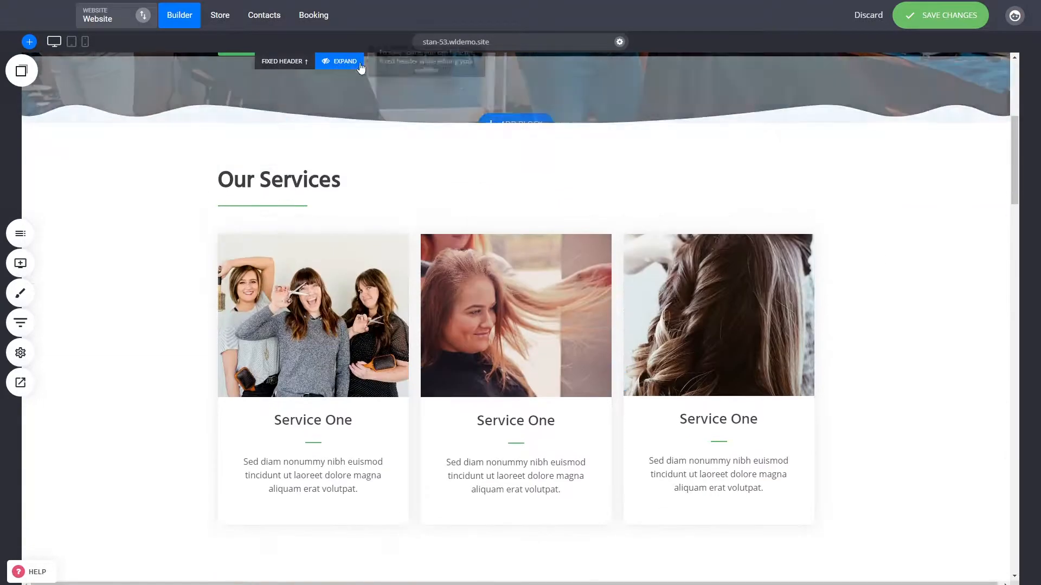
scroll(871, 309, down, 4)
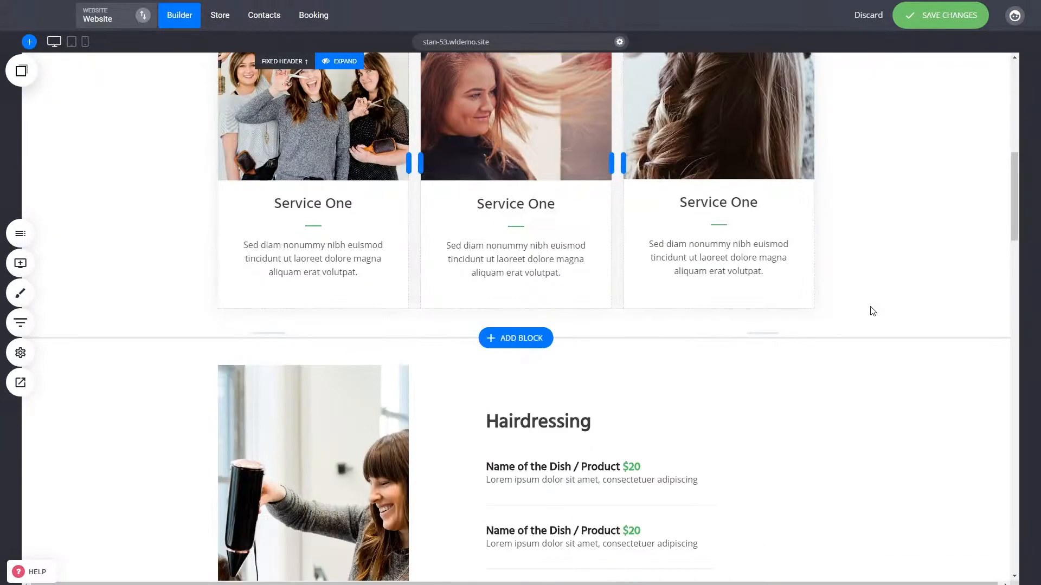
scroll(871, 309, up, 10)
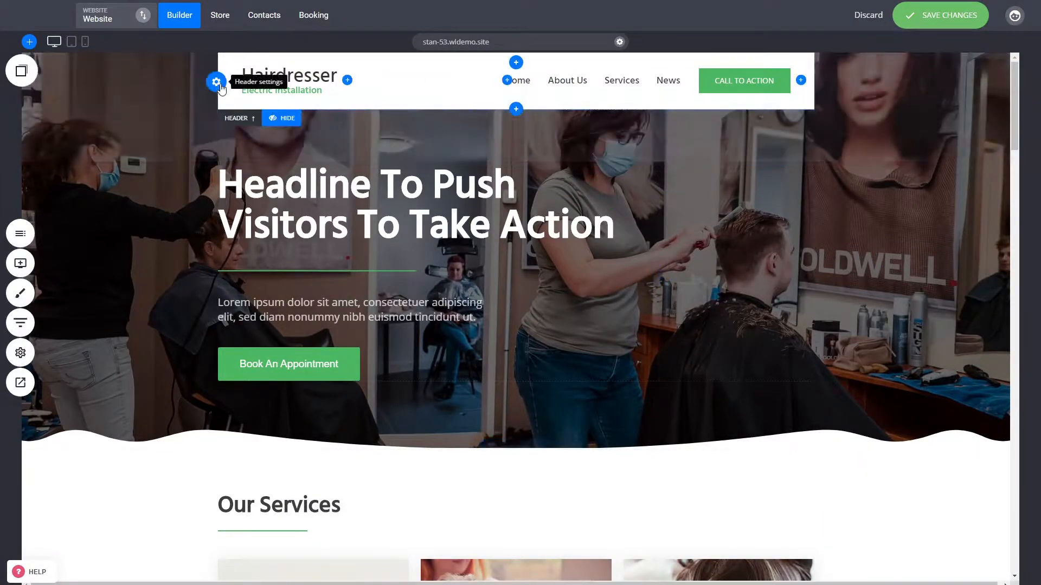
Try the vertical header layouts, switching between "Vertical - at right" and "Vertical - at left"
click(217, 82)
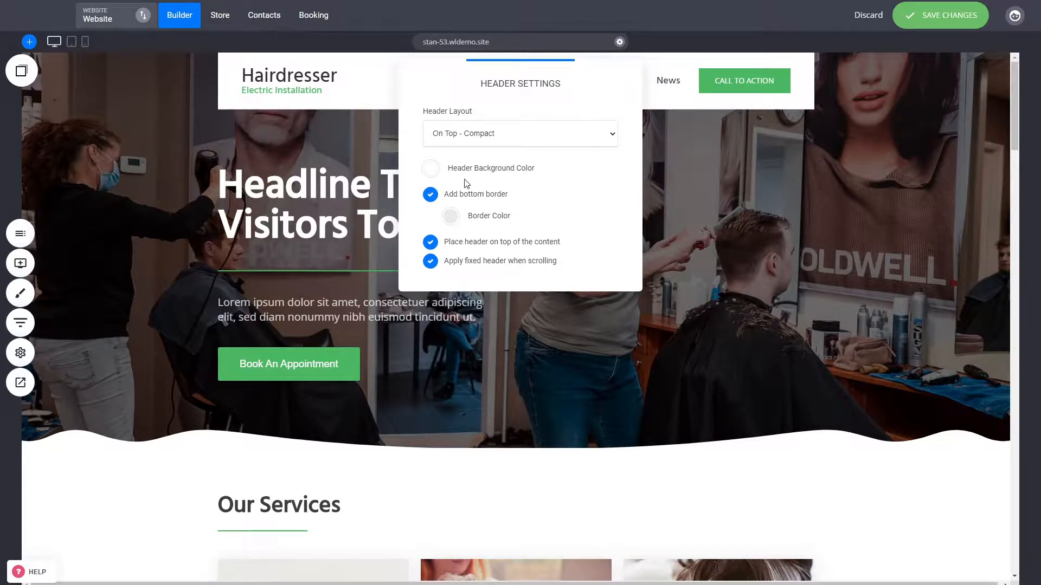
key(Escape)
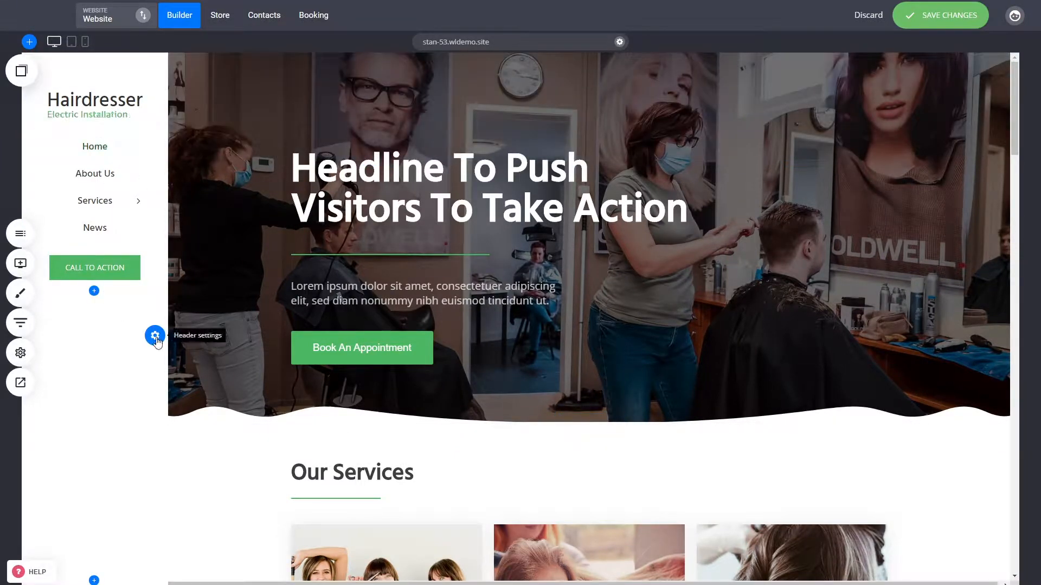
click(155, 336)
click(484, 144)
click(464, 197)
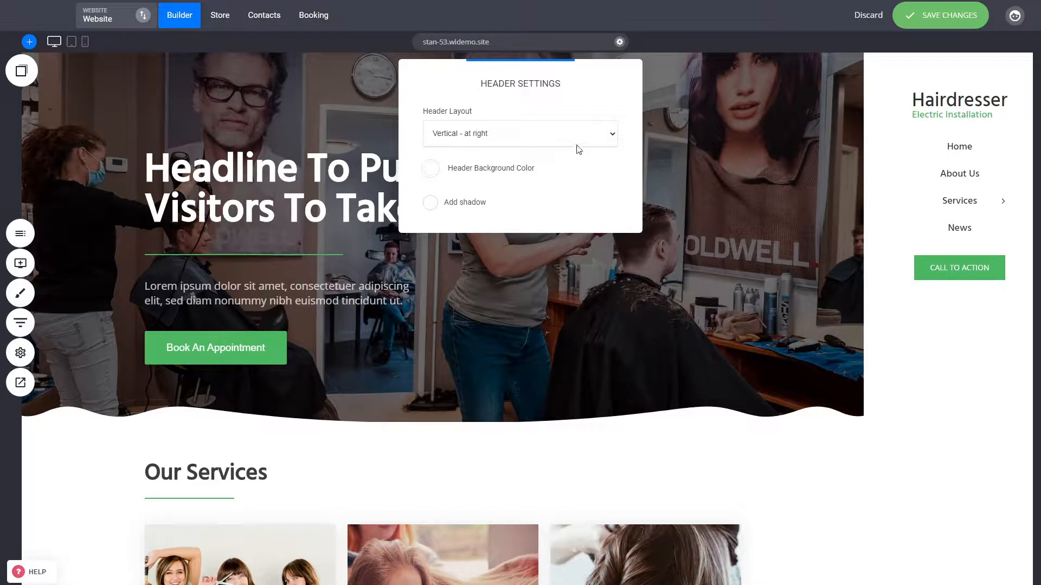
click(493, 177)
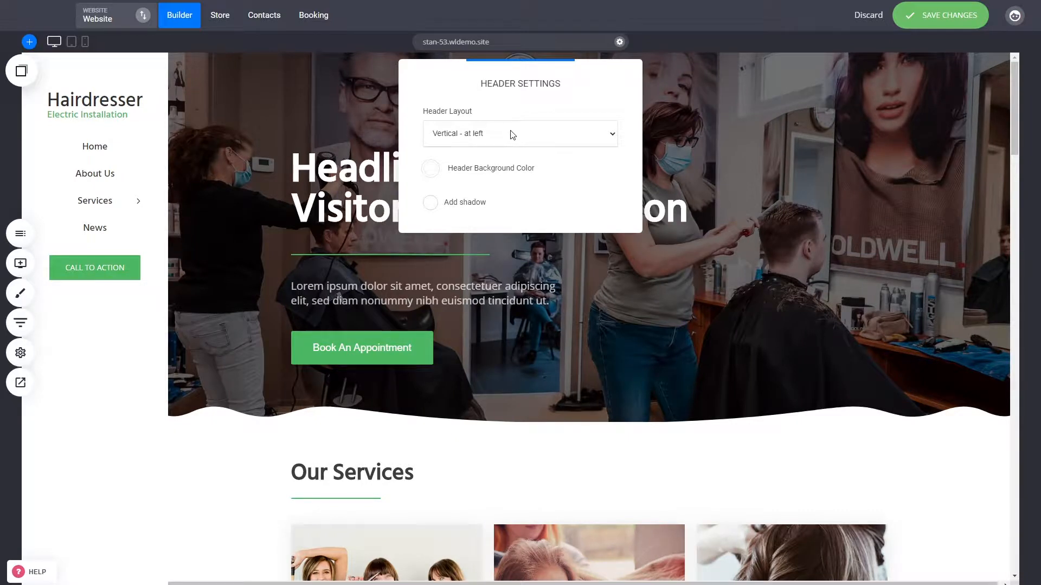
key(Escape)
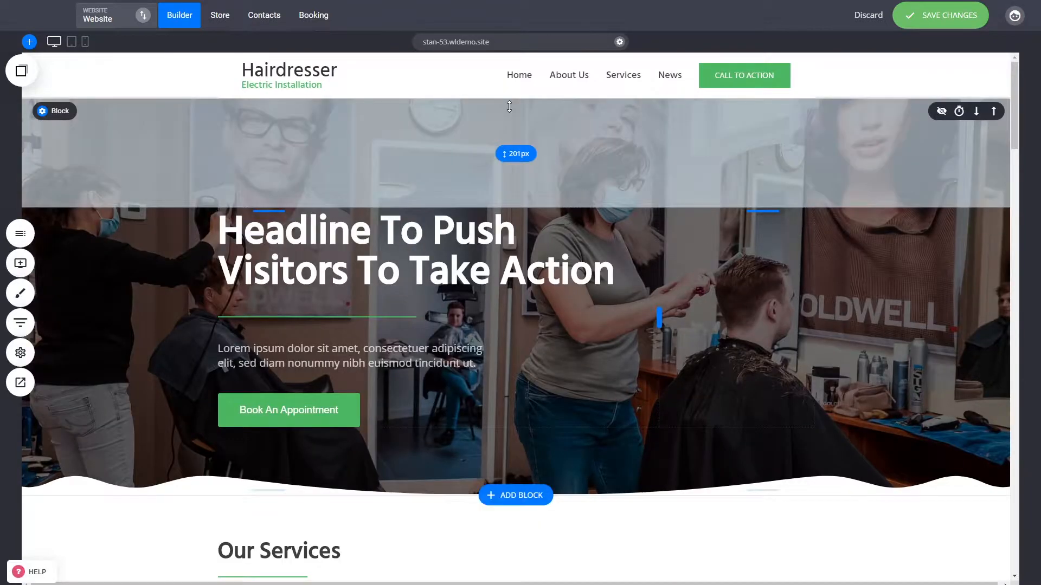
Place the compact header on top of the content in the header settings
click(219, 77)
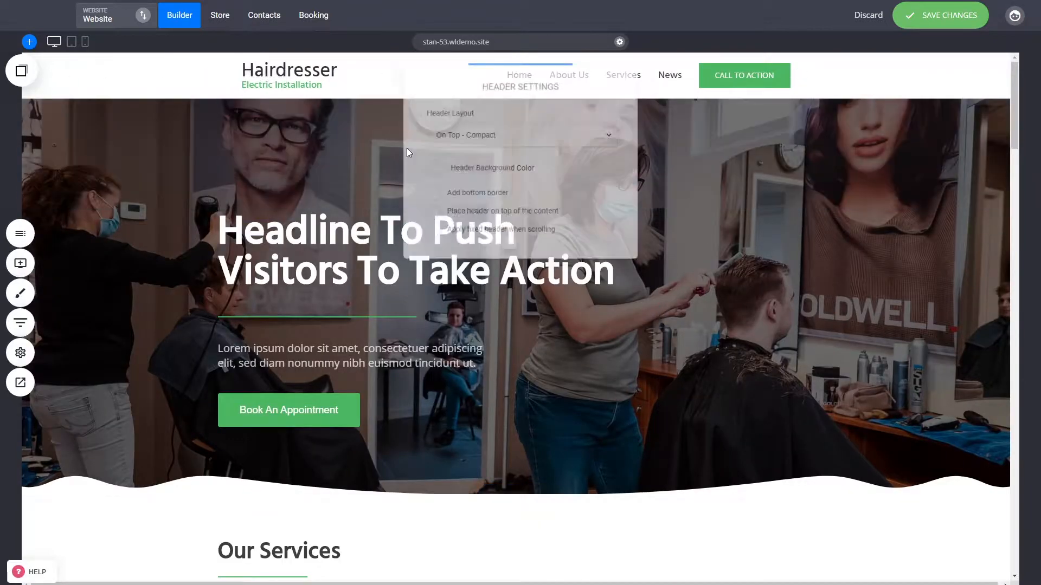
click(478, 213)
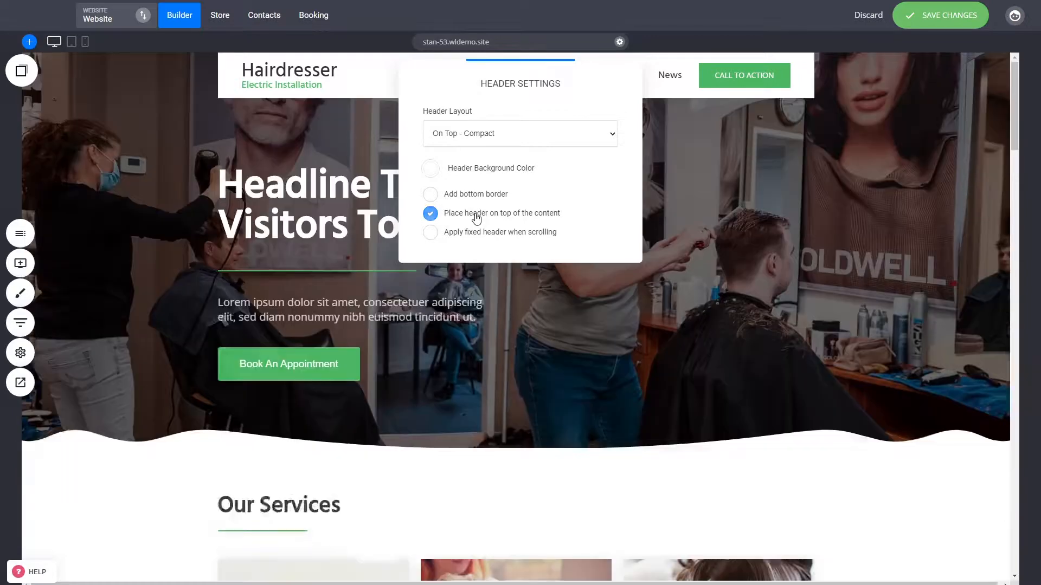
click(790, 155)
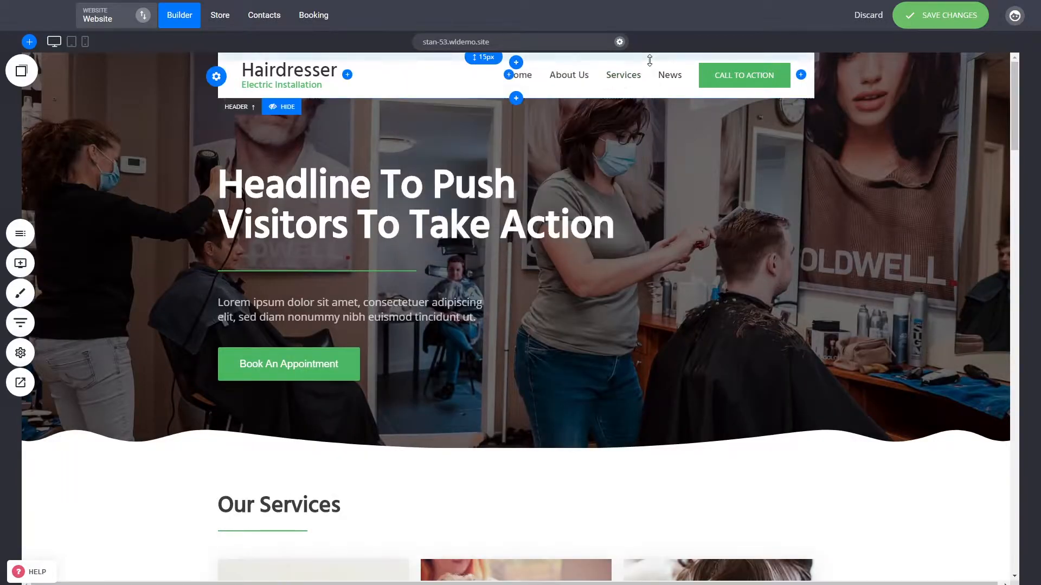
Increase the spacing above and below the header row slightly and check the header against the page
drag(639, 96, 639, 101)
drag(616, 58, 617, 59)
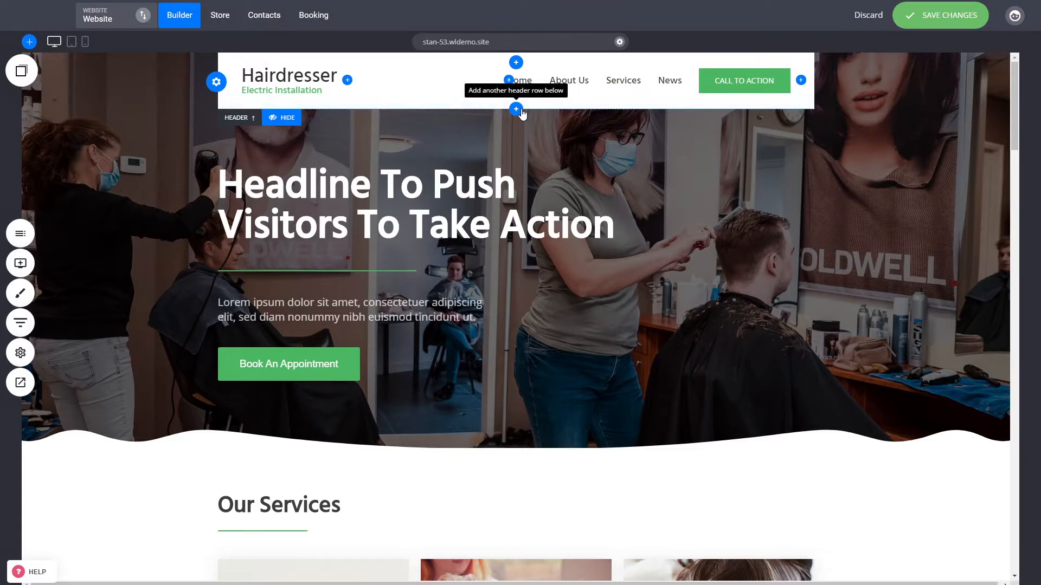
scroll(873, 241, down, 4)
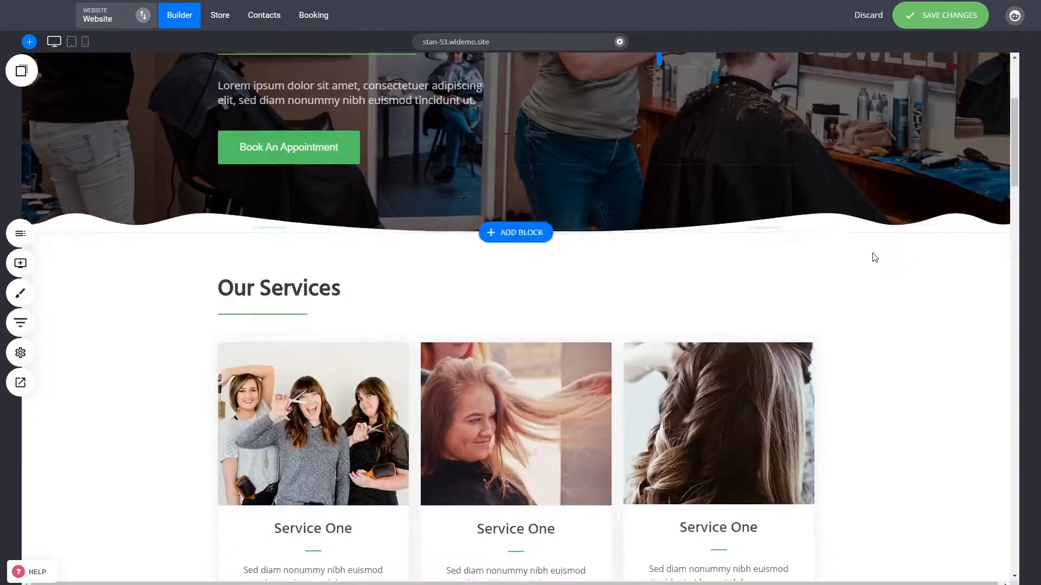
scroll(893, 390, up, 4)
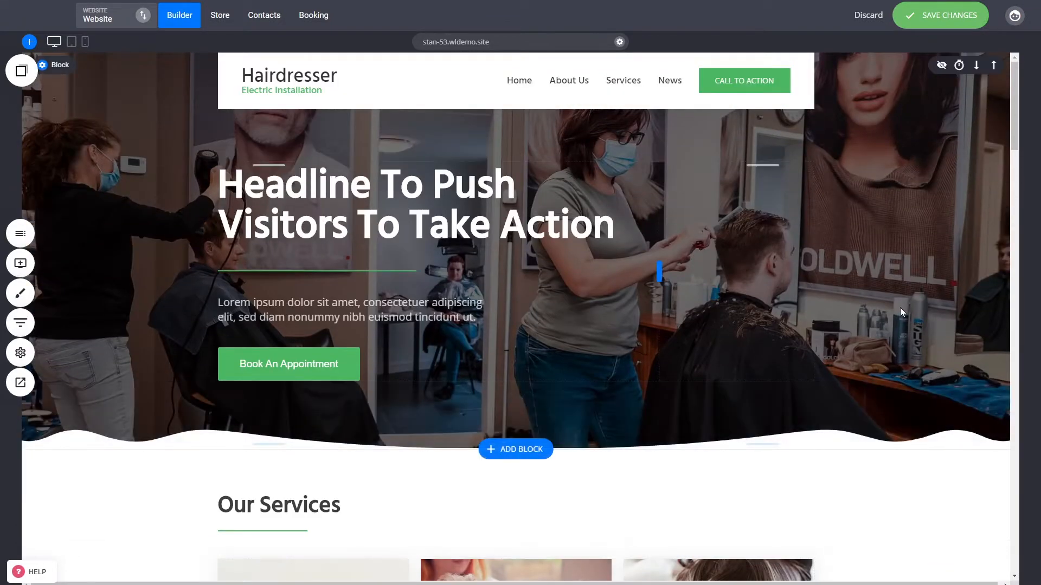